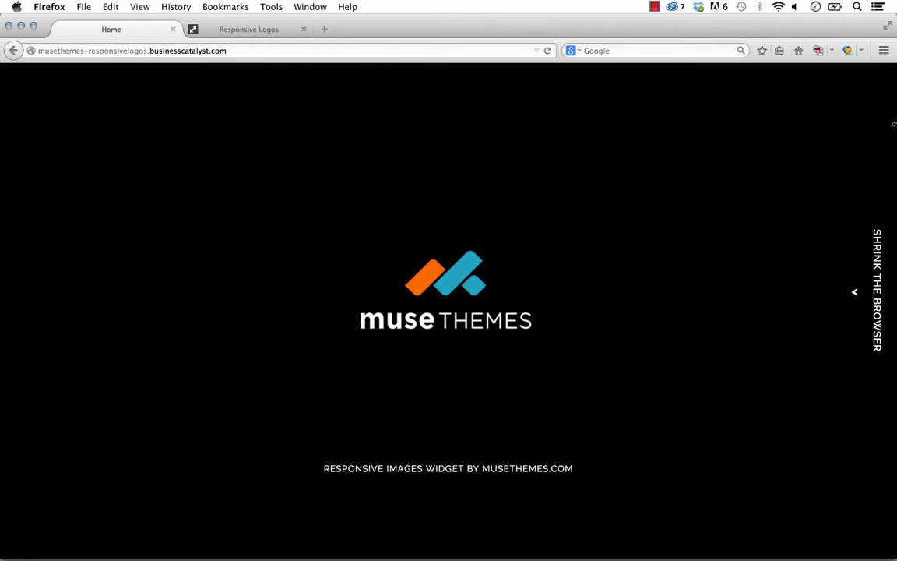
# Shrink and re-widen the browser window on the MuseThemes demo and the Responsive Logos site to examine how the logos adapt.
pyautogui.moveTo(894, 123); pyautogui.dragTo(232, 197)
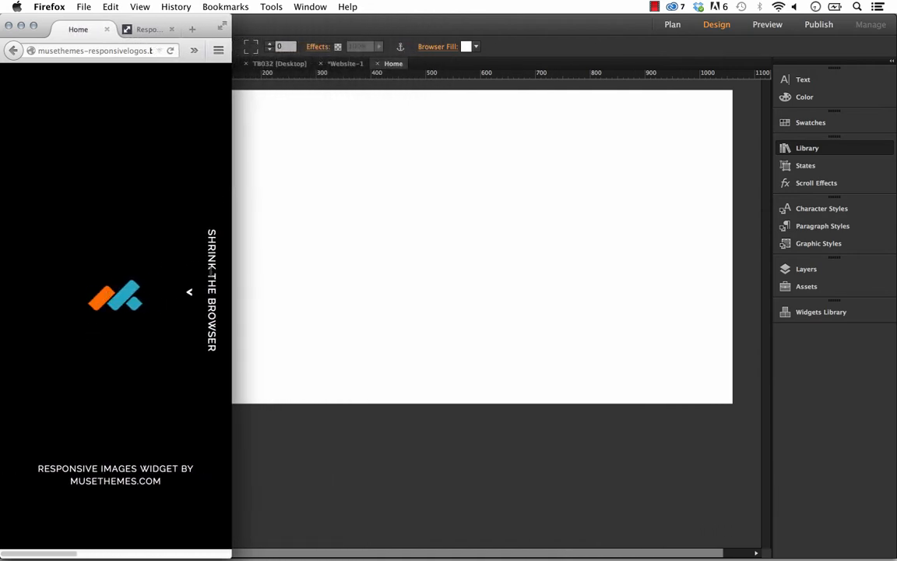
pyautogui.moveTo(231, 279); pyautogui.dragTo(894, 280)
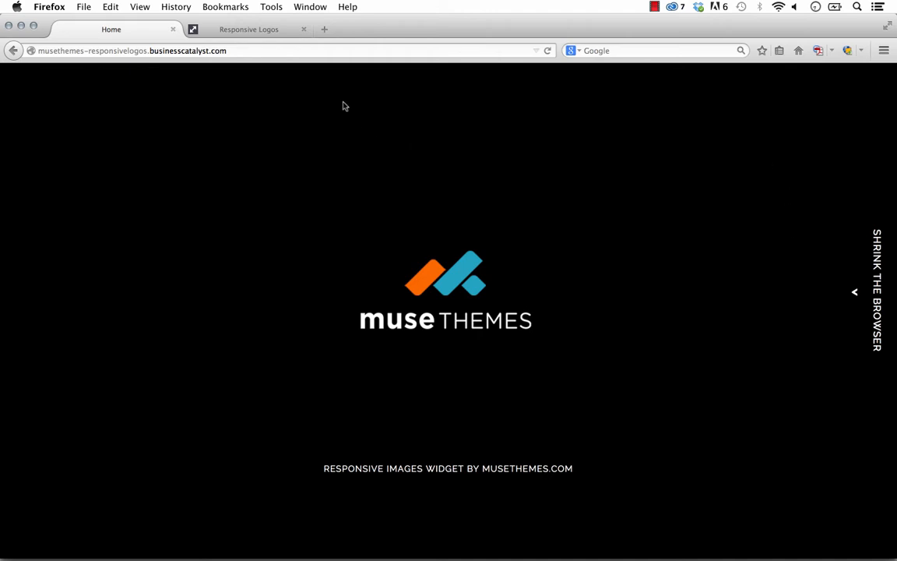
pyautogui.click(283, 35)
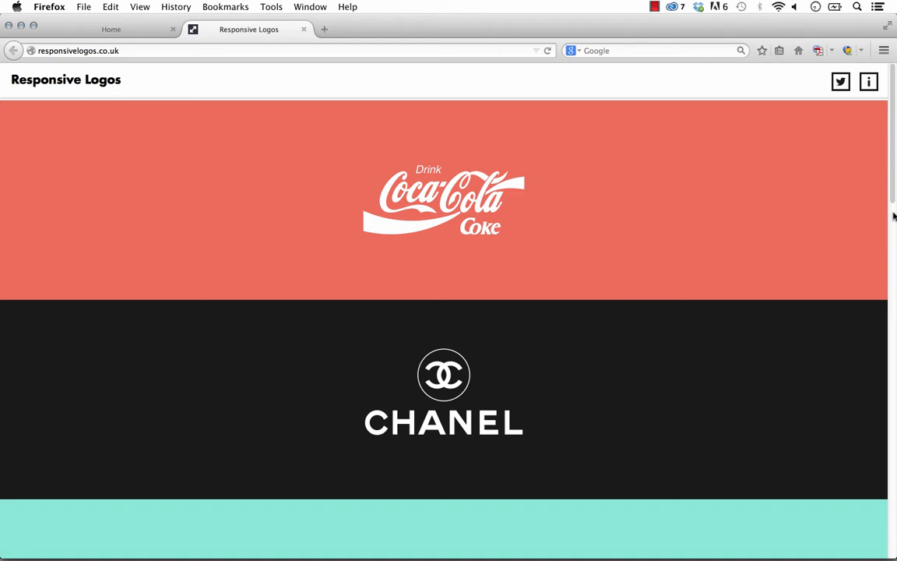
pyautogui.moveTo(894, 212); pyautogui.dragTo(202, 257)
pyautogui.scroll(-5, 156, 288)
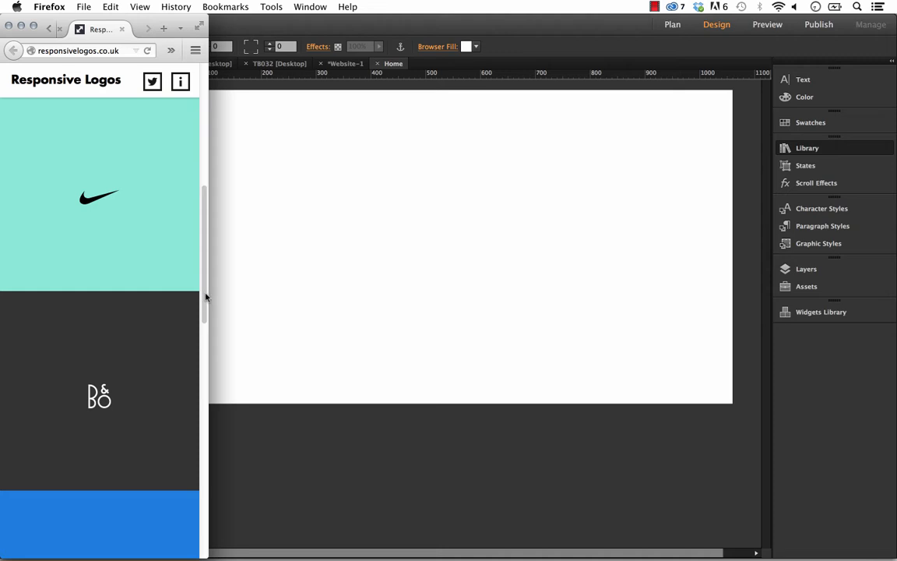
pyautogui.moveTo(211, 295); pyautogui.dragTo(894, 314)
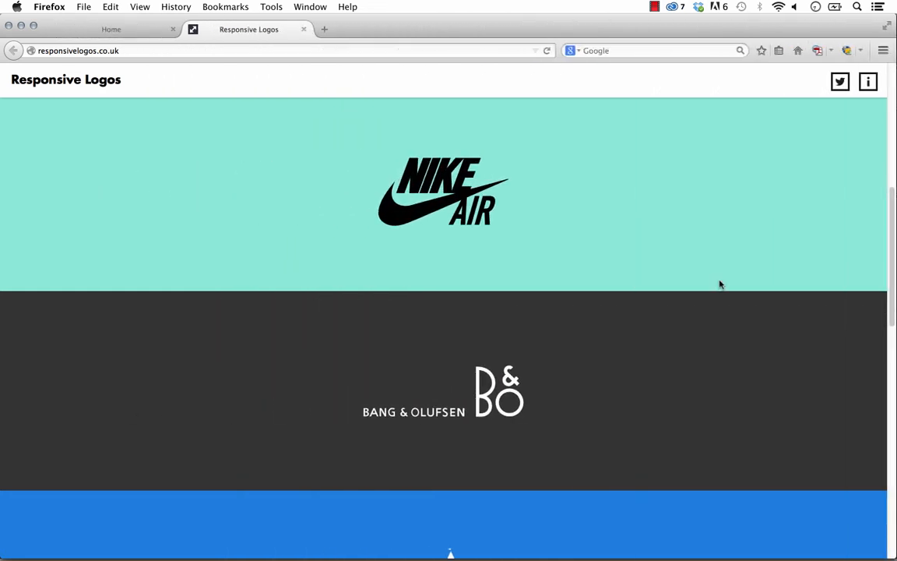
# Switch to Adobe Muse and place the "032 - Responsive Images & Logos" library widget on the Home page.
pyautogui.click(22, 25)
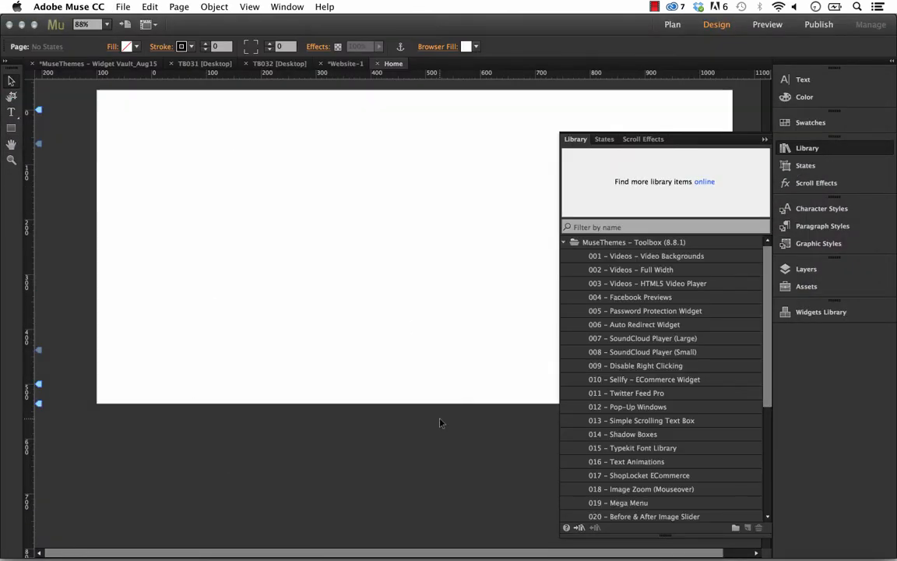
pyautogui.scroll(-5, 687, 396)
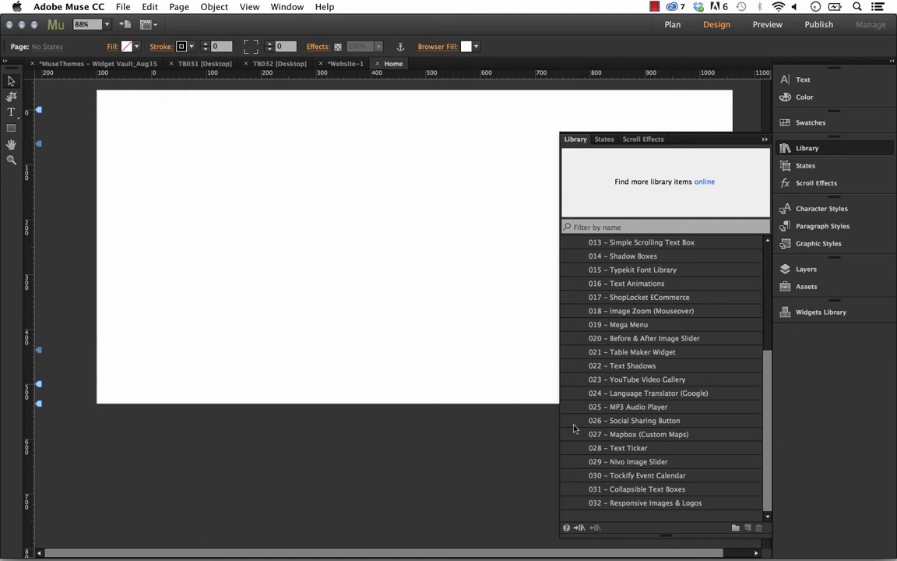
pyautogui.click(623, 505)
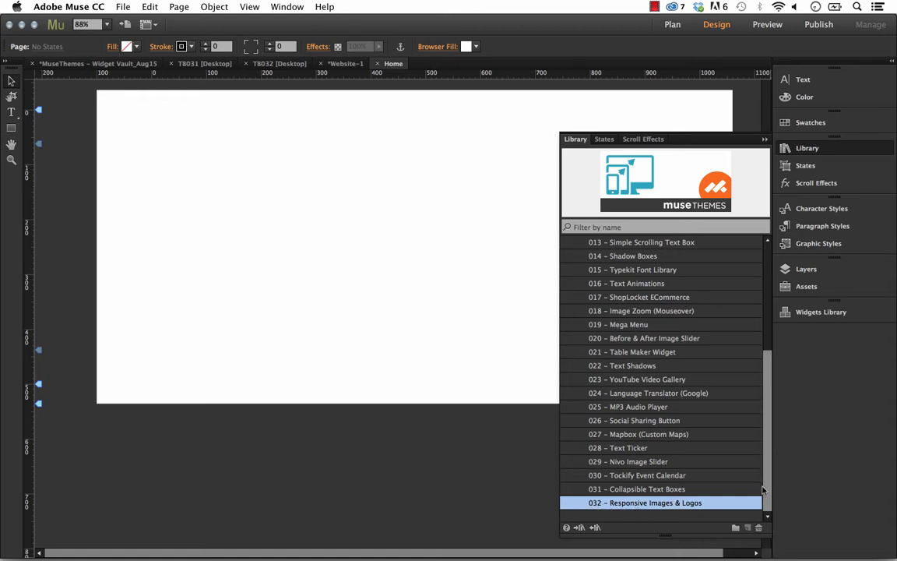
pyautogui.moveTo(604, 504); pyautogui.dragTo(197, 163)
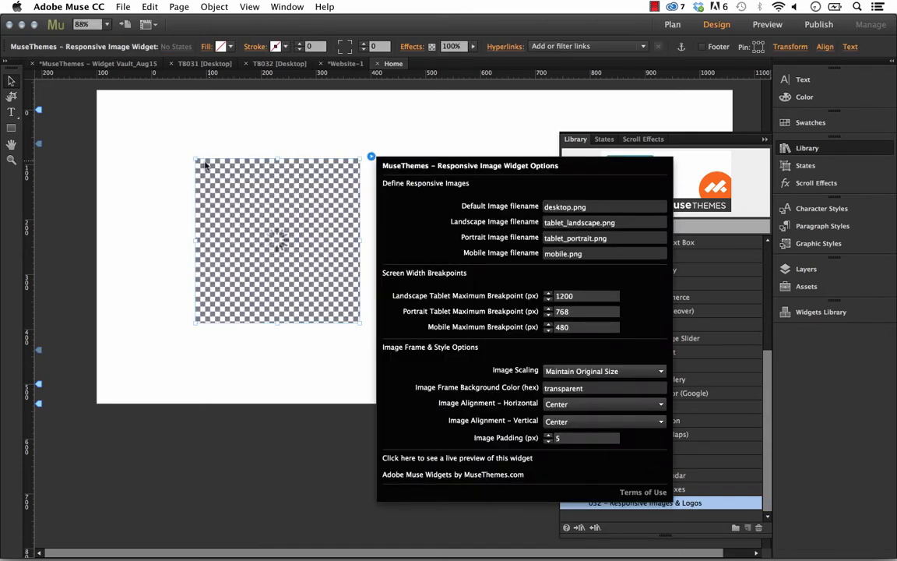
# Collapse the Library, shift the responsive image widget slightly down and to the left, and review its options.
pyautogui.click(685, 129)
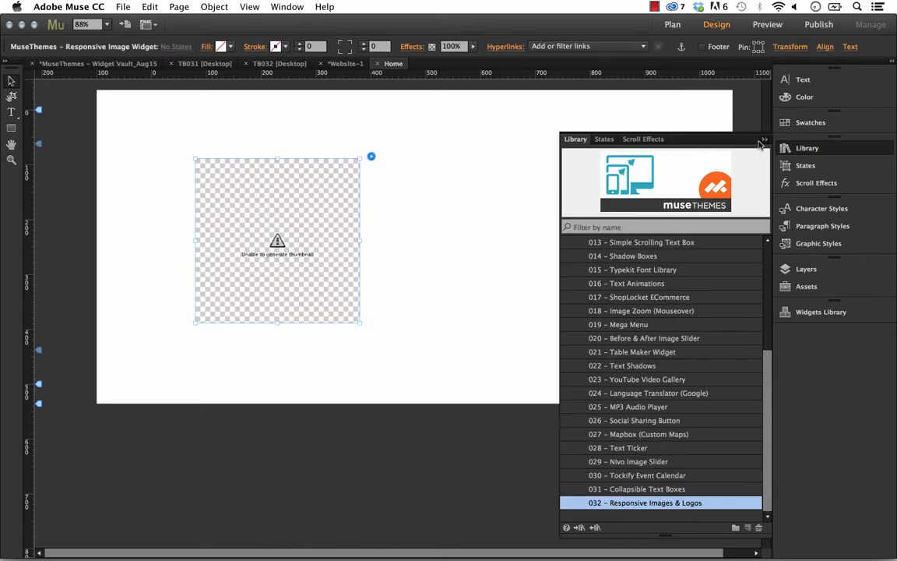
pyautogui.click(687, 129)
pyautogui.moveTo(316, 200)
pyautogui.mouseDown()
pyautogui.moveTo(288, 196)
pyautogui.moveTo(308, 199)
pyautogui.mouseUp()
pyautogui.click(356, 162)
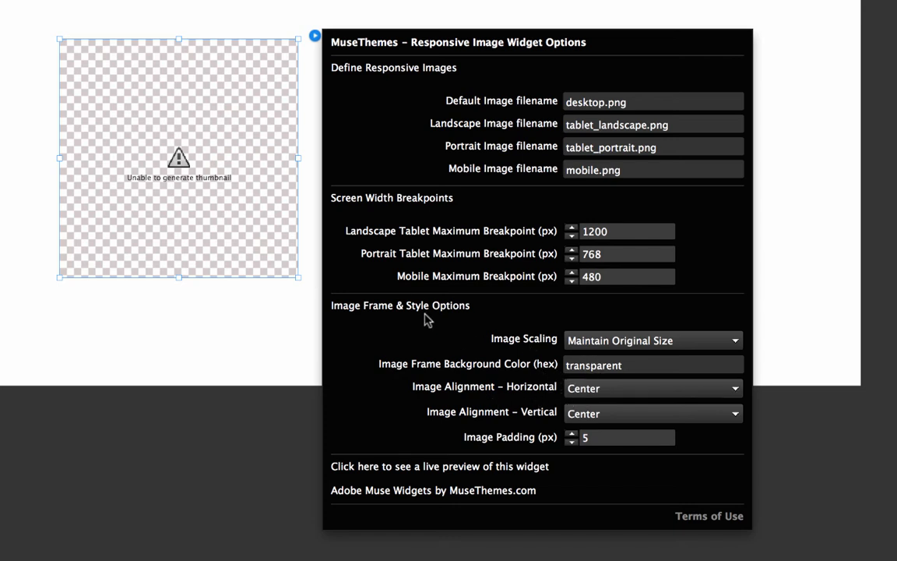
pyautogui.click(221, 133)
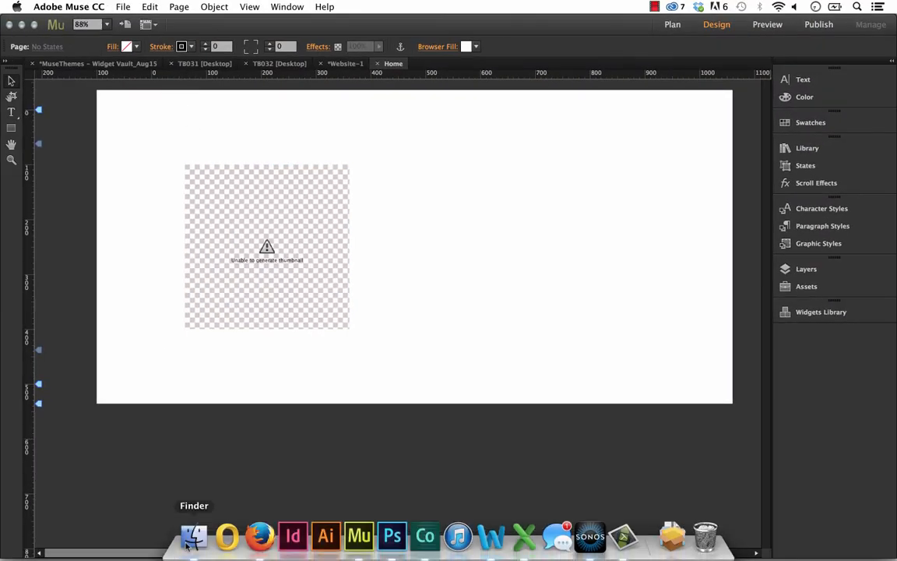
# Switch to Finder and preview desktop.png, mobile.png, tablet_landscape.png and tablet_portrait.png in the Logos folder.
pyautogui.click(194, 536)
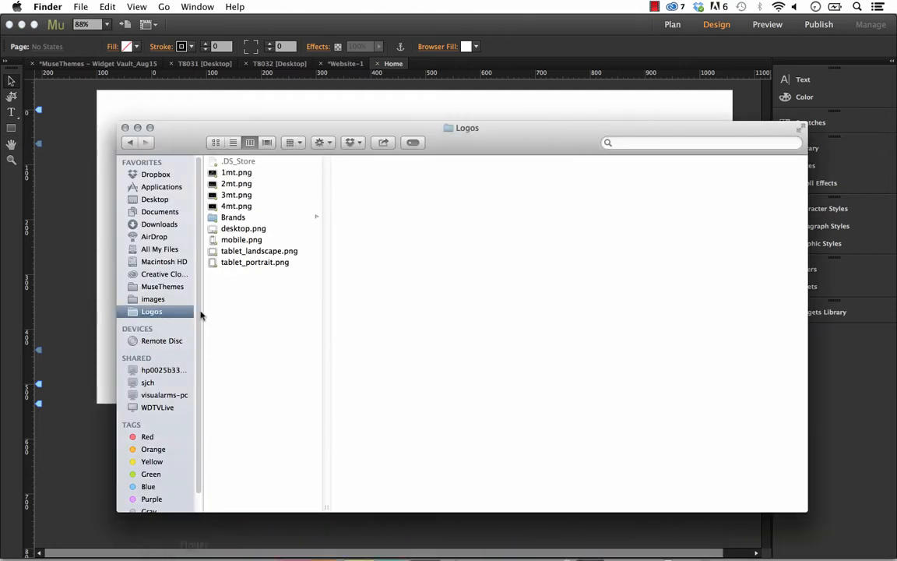
pyautogui.click(240, 229)
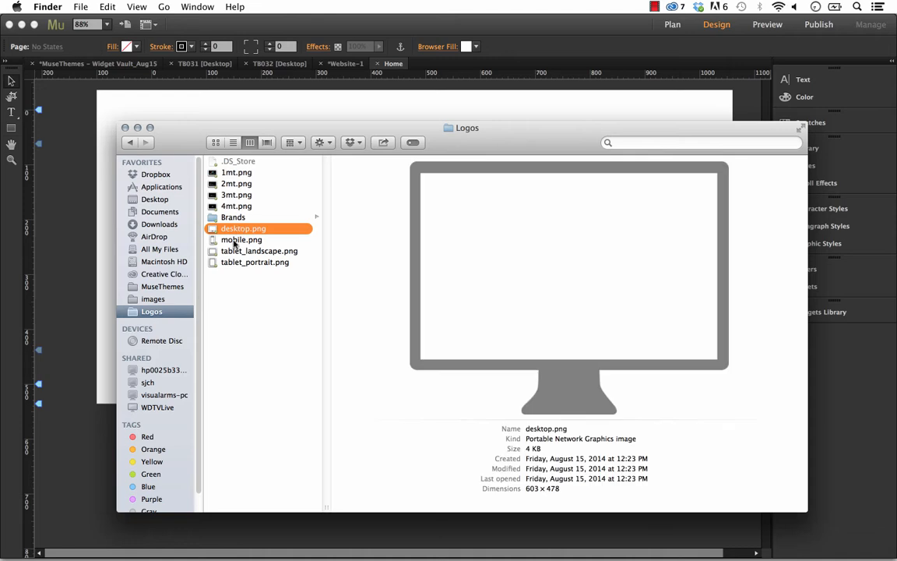
pyautogui.click(234, 242)
pyautogui.press('Down')
pyautogui.press('Down')
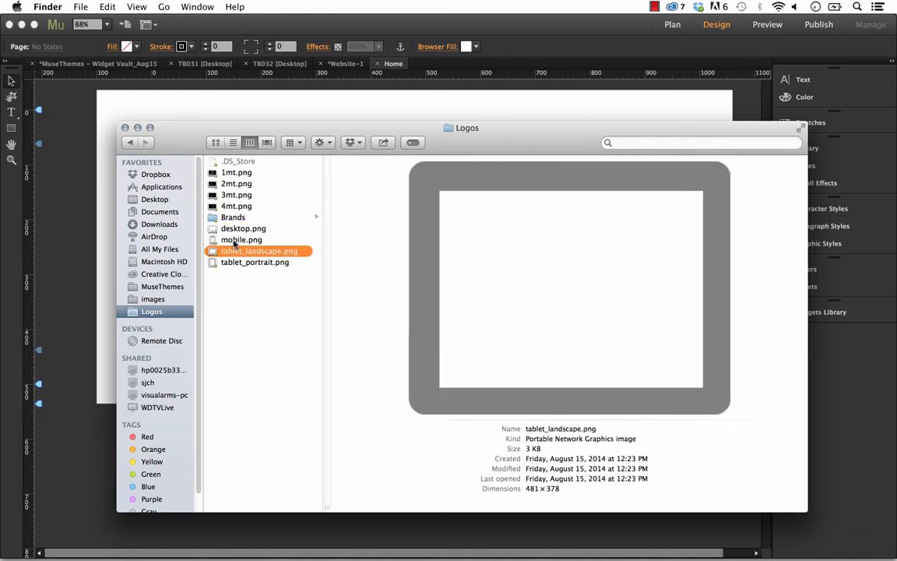
pyautogui.press('Up')
pyautogui.press('Down')
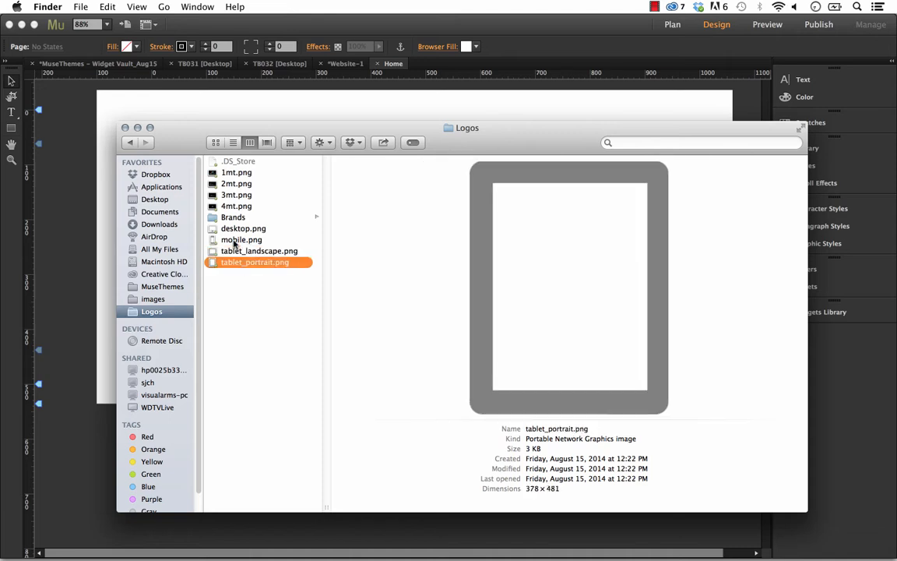
pyautogui.press('Up')
pyautogui.press('Up')
pyautogui.press('Up')
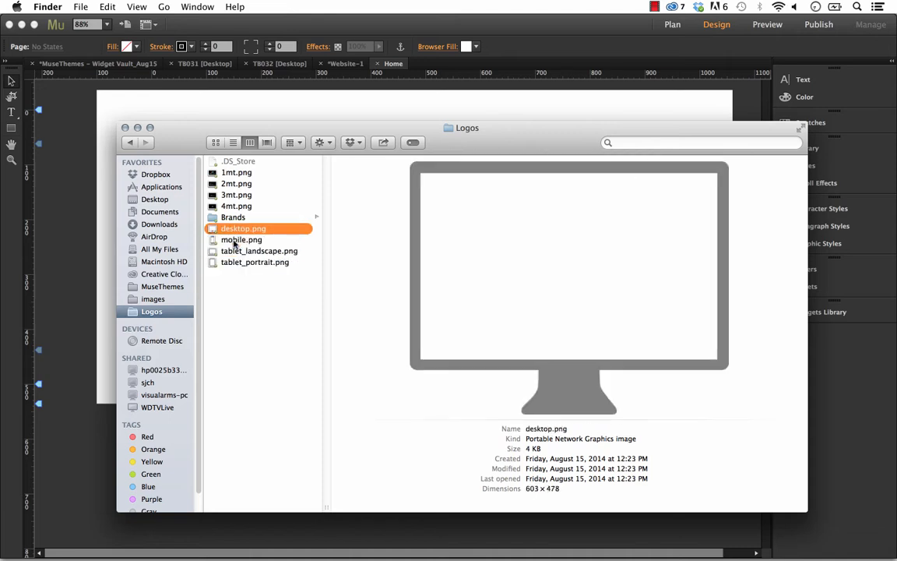
pyautogui.press('Down')
pyautogui.press('Down')
pyautogui.press('Up')
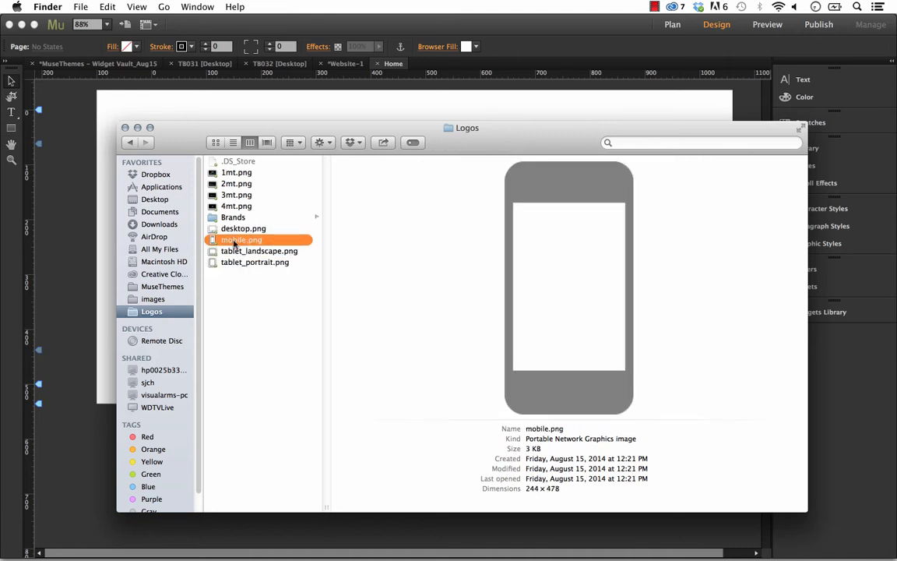
pyautogui.press('Up')
pyautogui.press('Down')
pyautogui.press('Down')
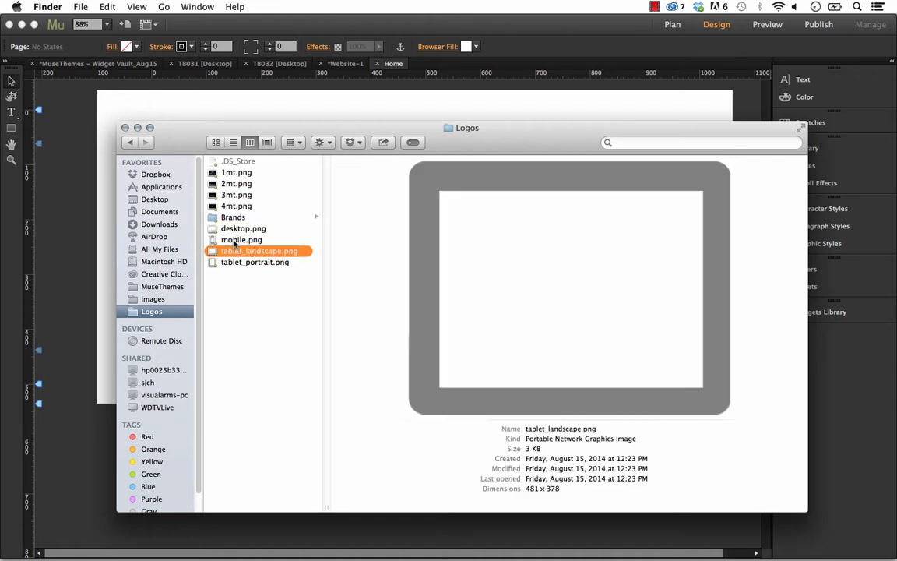
pyautogui.press('Down')
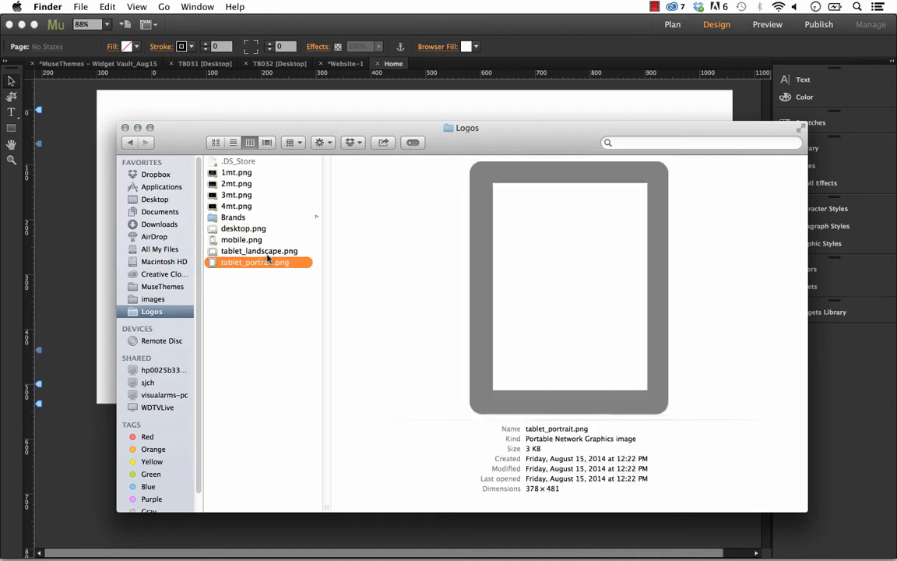
pyautogui.click(376, 105)
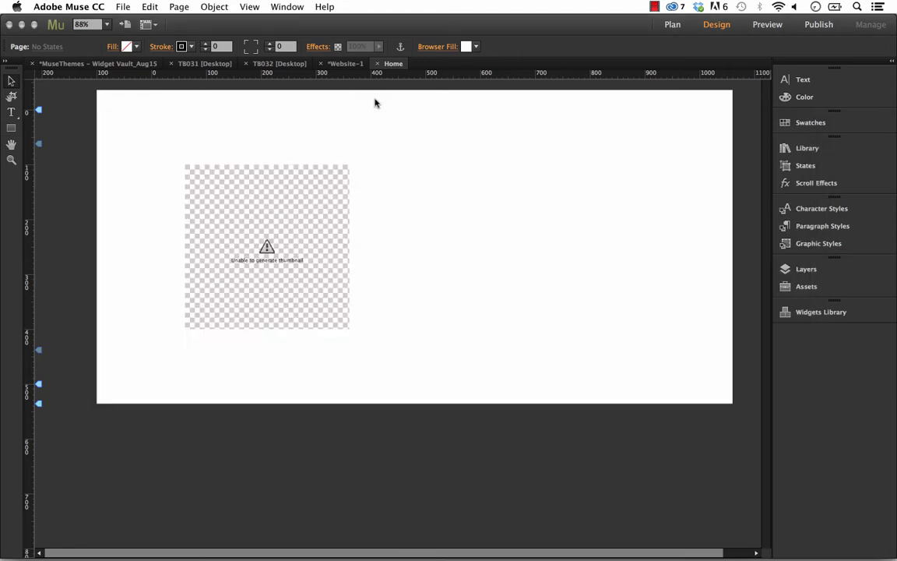
# Add desktop.png, mobile.png, tablet_landscape.png and tablet_portrait.png from the Logos folder as upload files and check them in the site's assets.
pyautogui.click(123, 7)
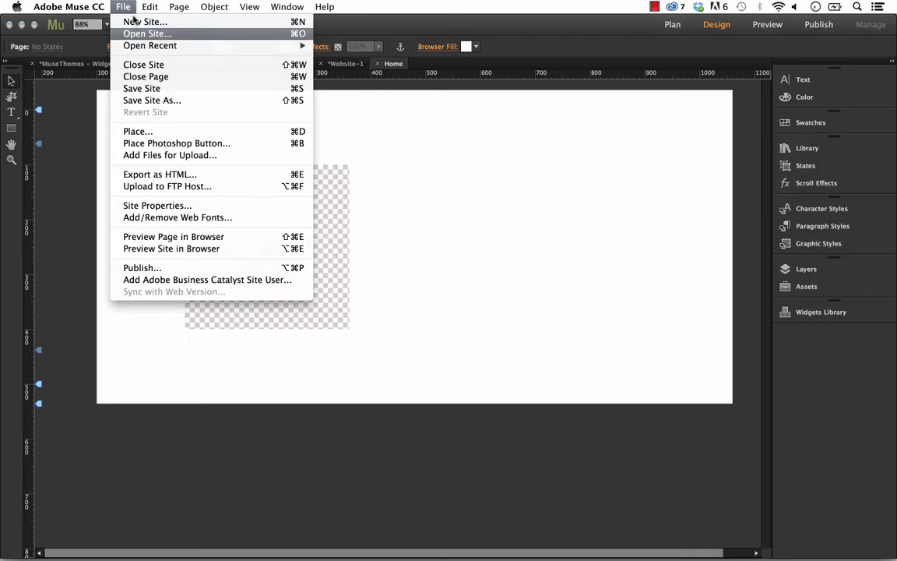
pyautogui.click(170, 155)
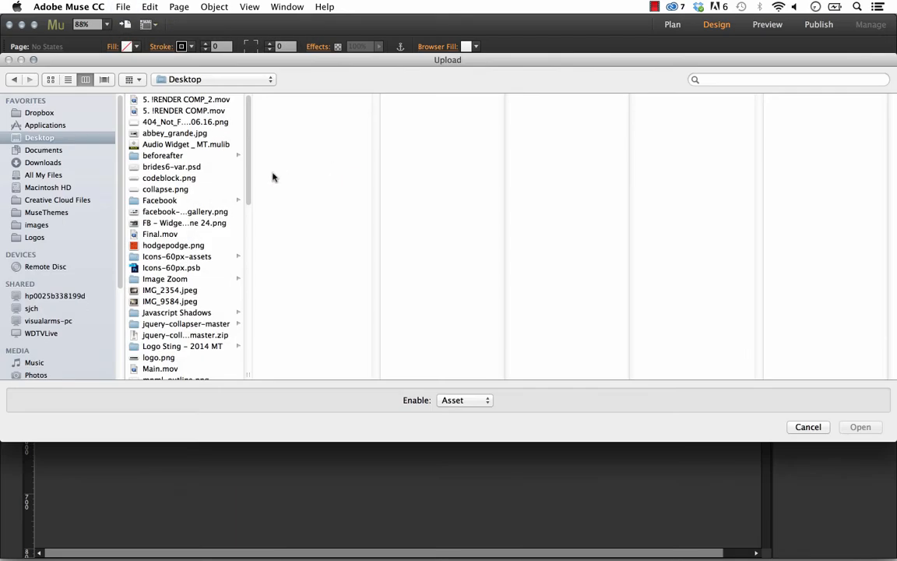
pyautogui.click(23, 238)
pyautogui.click(167, 157)
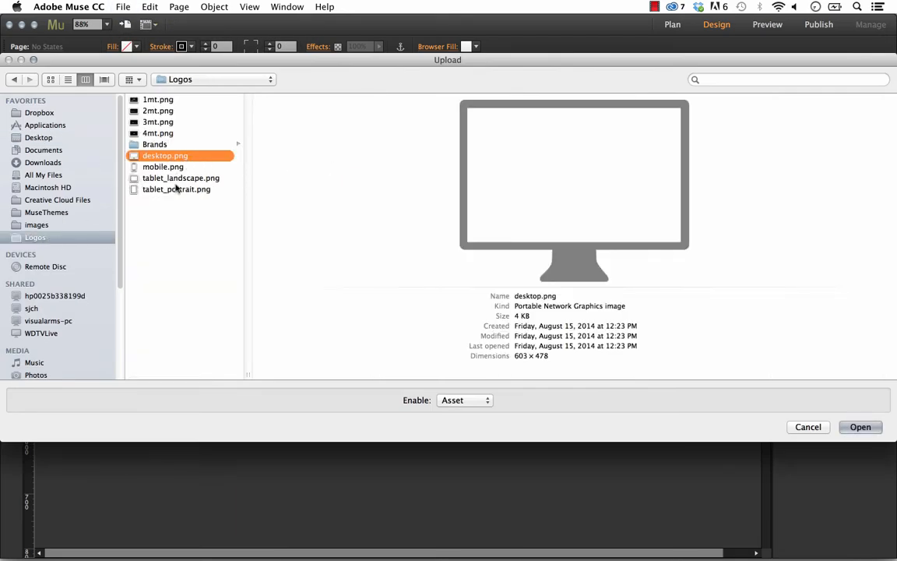
pyautogui.keyDown('shift'); pyautogui.click(175, 190); pyautogui.keyUp('shift')
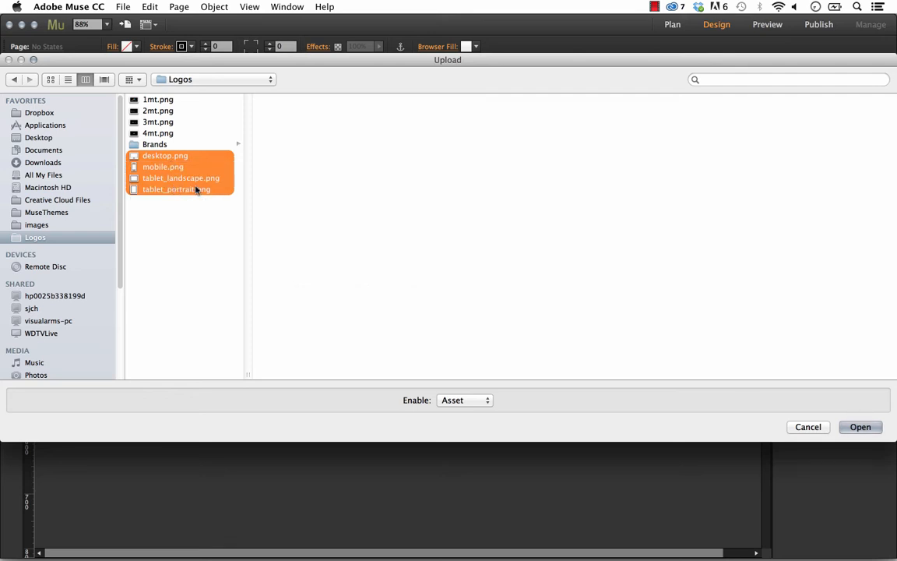
pyautogui.click(864, 426)
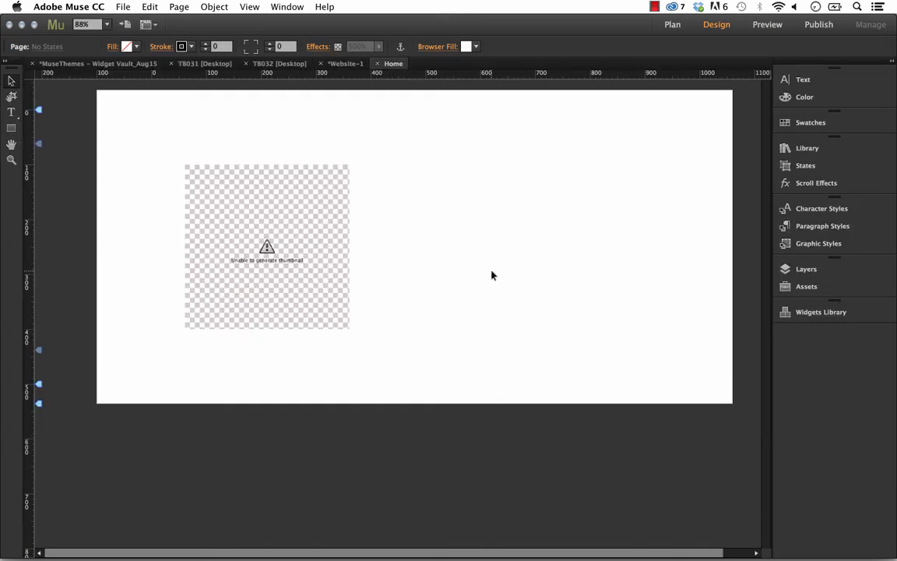
pyautogui.click(807, 285)
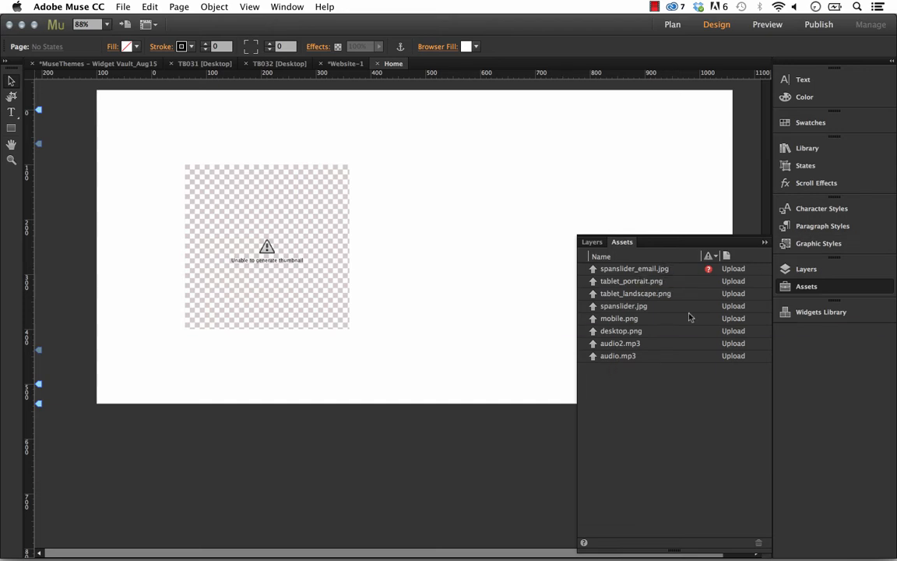
# Review the responsive image widget's default, landscape, portrait and mobile filenames, along with its breakpoints and image frame options.
pyautogui.click(337, 191)
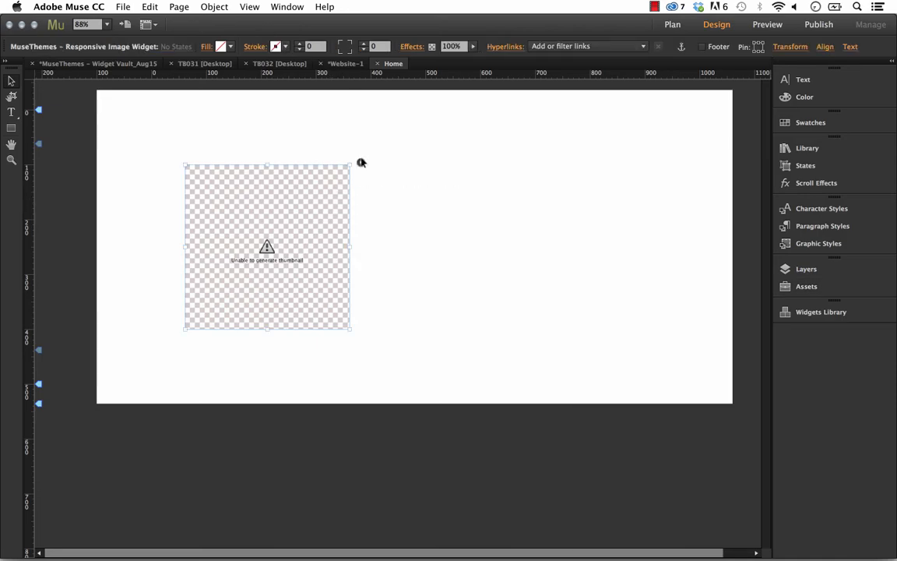
pyautogui.click(361, 162)
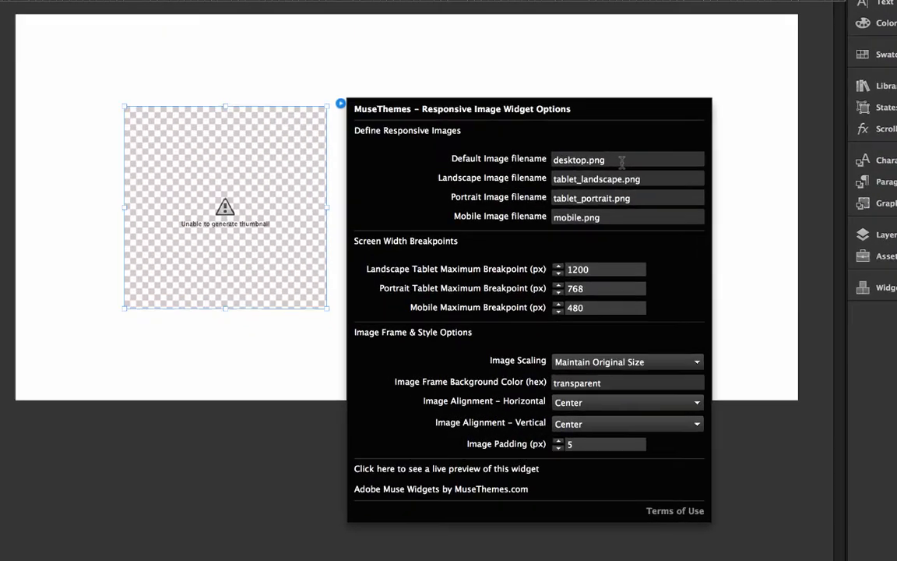
pyautogui.click(621, 161)
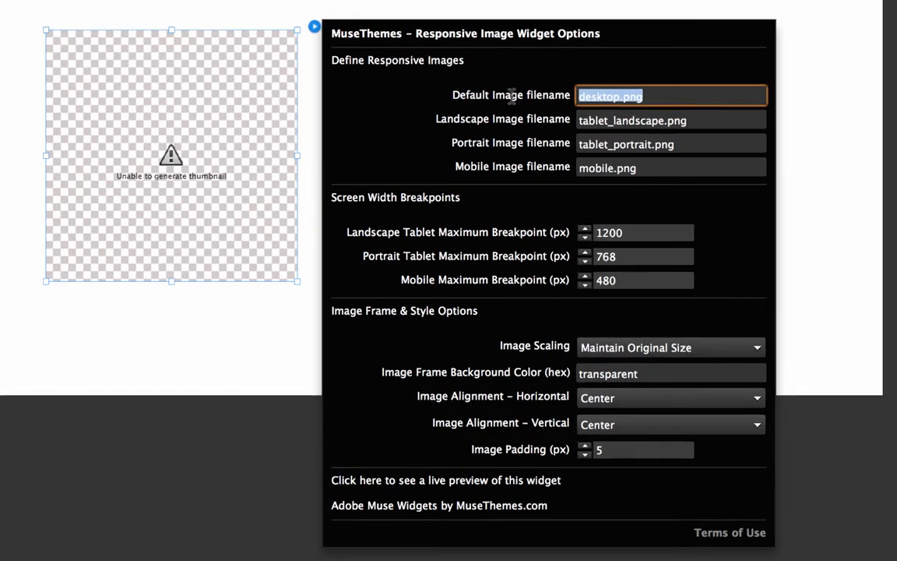
pyautogui.click(595, 160)
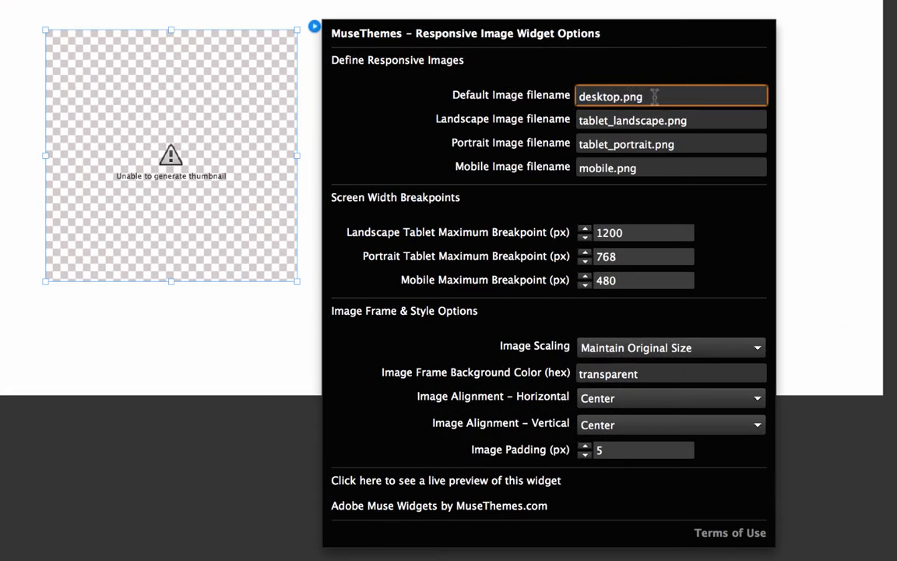
pyautogui.doubleClick(654, 95)
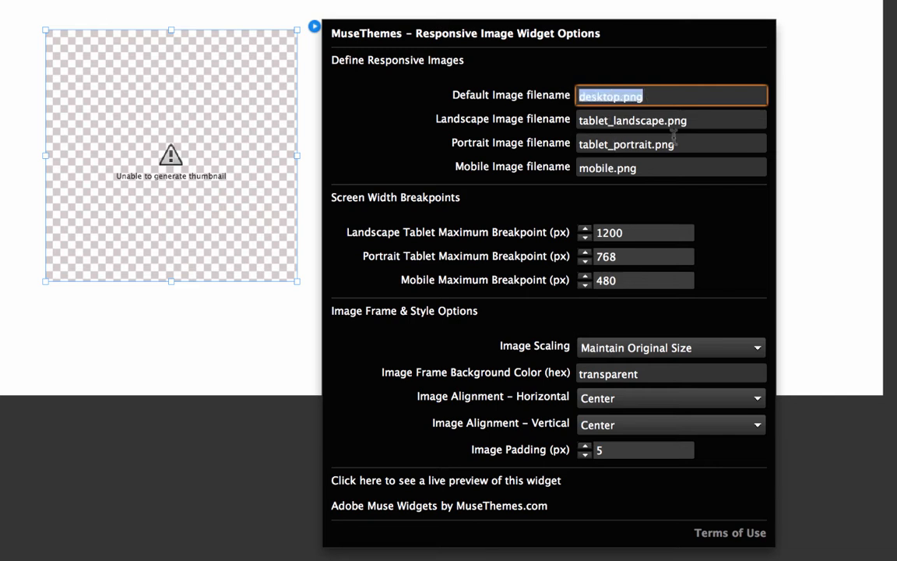
pyautogui.click(632, 168)
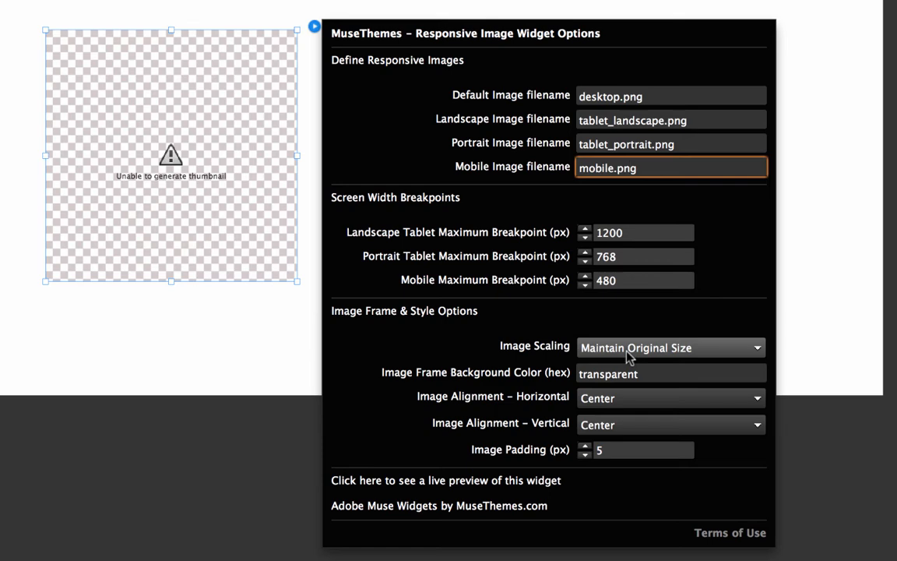
pyautogui.click(128, 165)
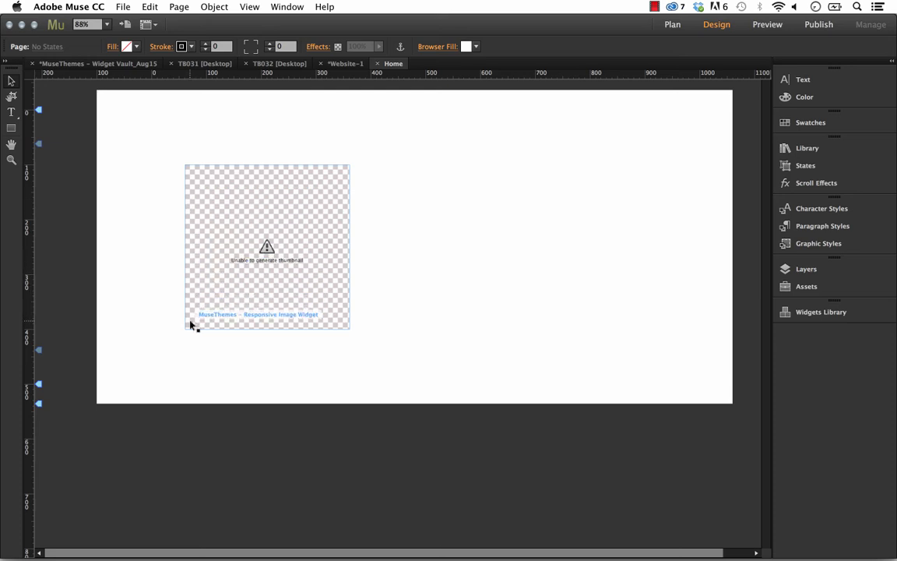
# Preview the Home page in the browser and try resizing the browser window to test the responsive image.
pyautogui.click(127, 6)
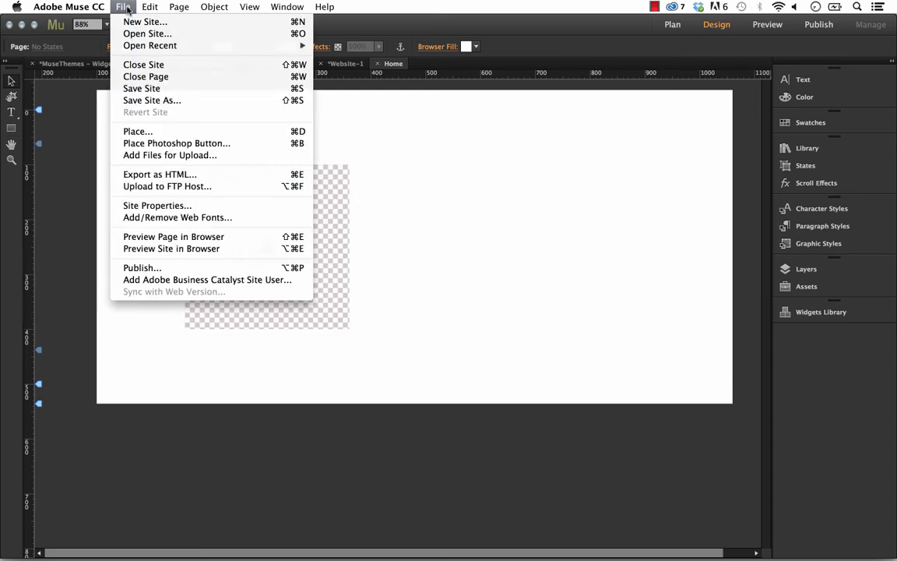
pyautogui.click(179, 238)
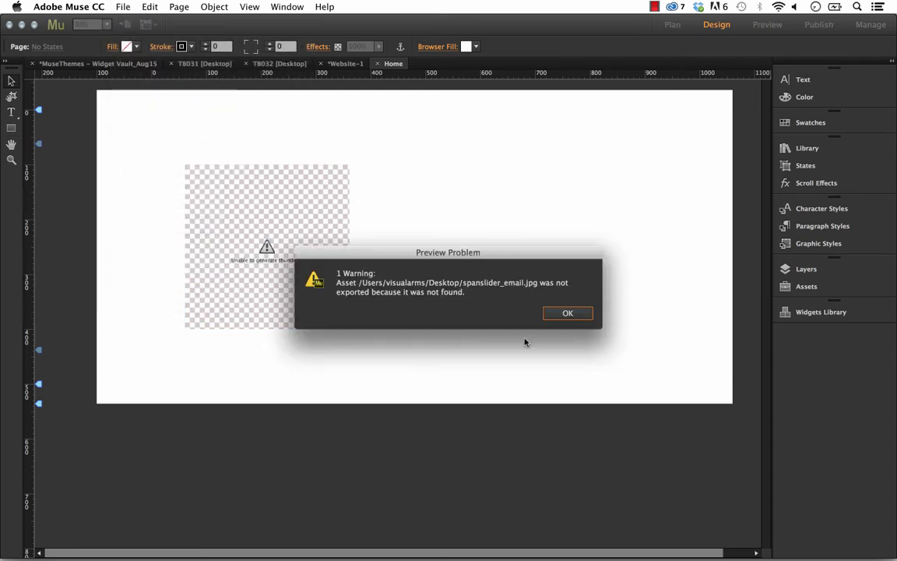
pyautogui.click(568, 314)
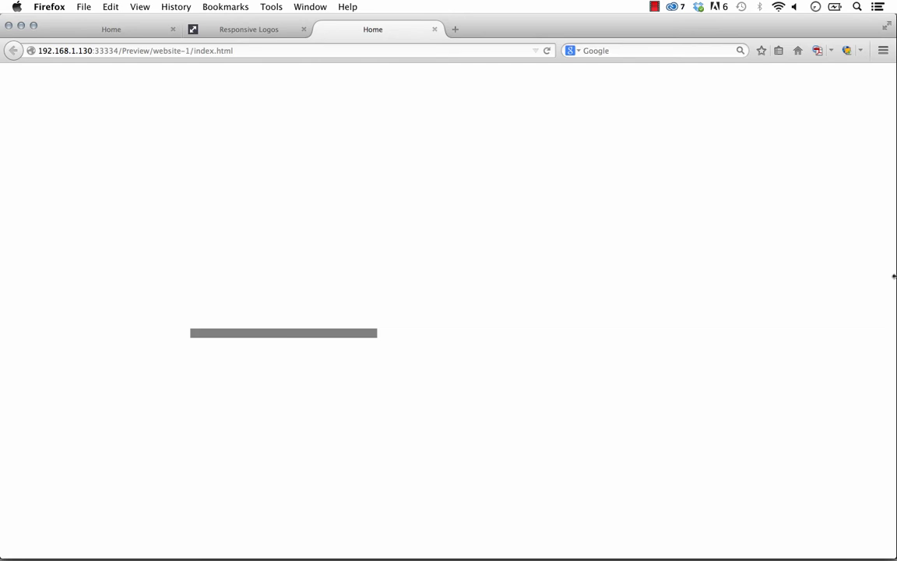
pyautogui.moveTo(893, 276); pyautogui.dragTo(895, 301)
# Switch back to Adobe Muse and set the responsive image widget's image scaling to Scale to Fill Frame.
pyautogui.click(358, 537)
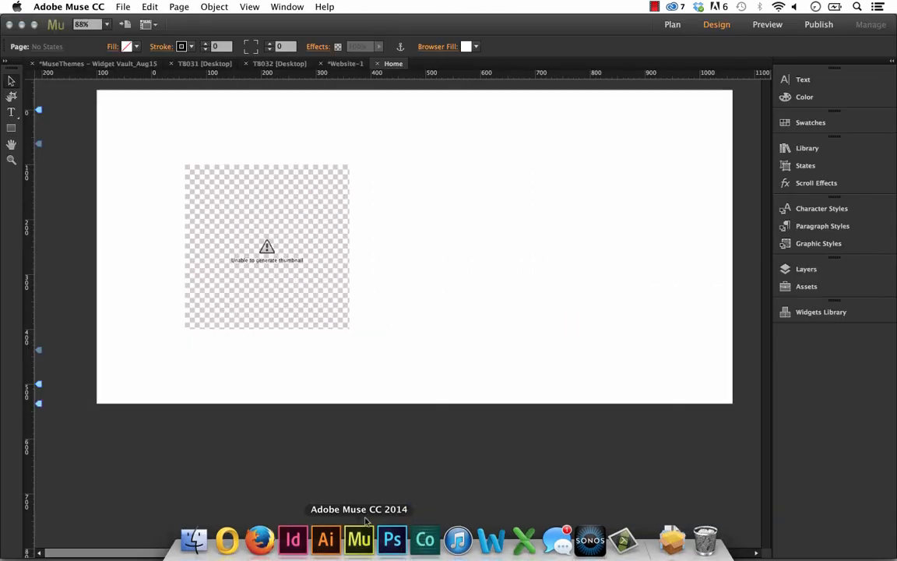
pyautogui.click(296, 267)
pyautogui.click(361, 162)
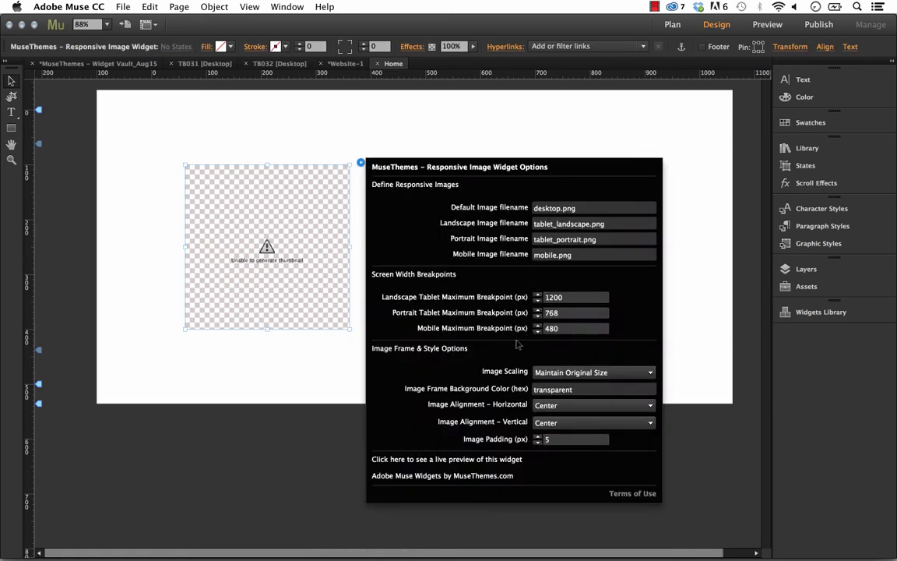
pyautogui.click(581, 373)
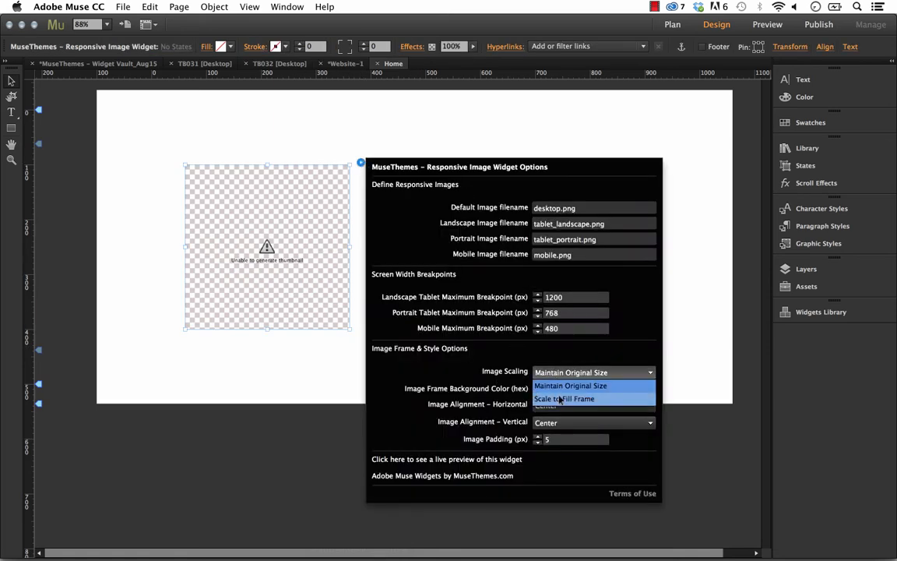
pyautogui.click(598, 398)
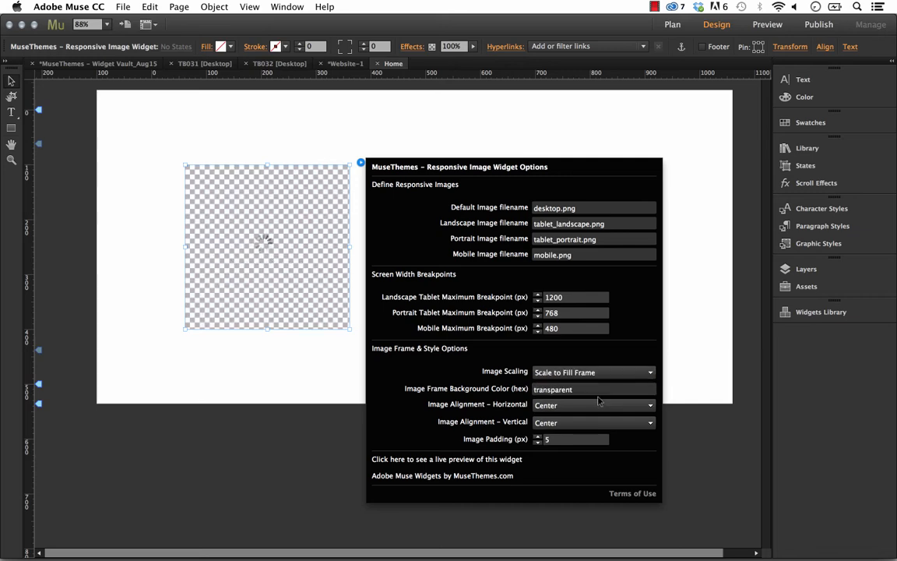
pyautogui.click(246, 366)
# Preview the Home page in the browser again and narrow the window to test the image swap, then return to Adobe Muse.
pyautogui.click(122, 6)
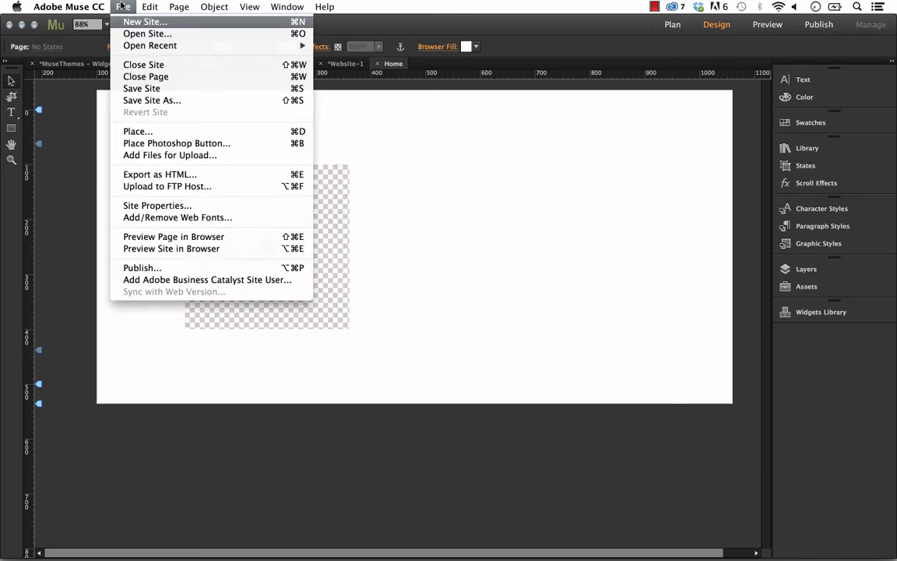
pyautogui.click(197, 240)
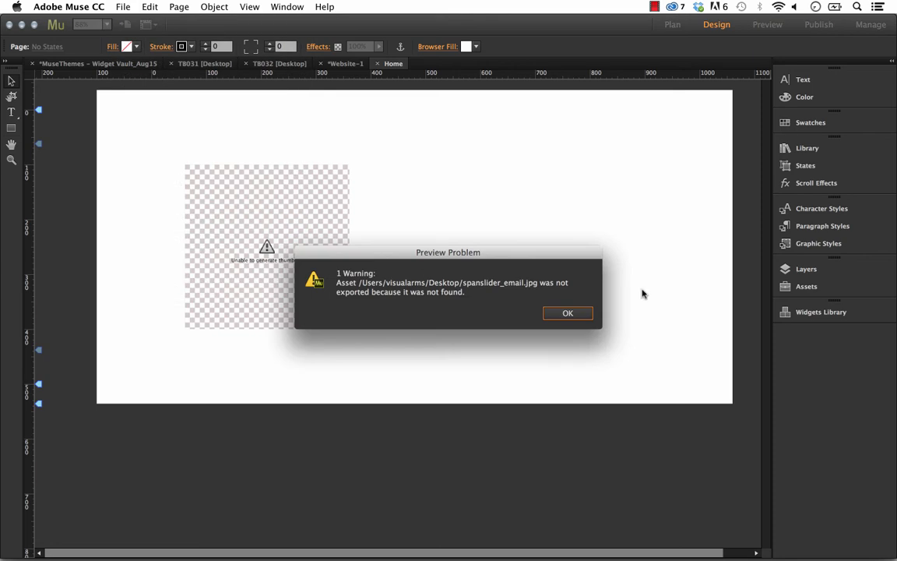
pyautogui.click(573, 314)
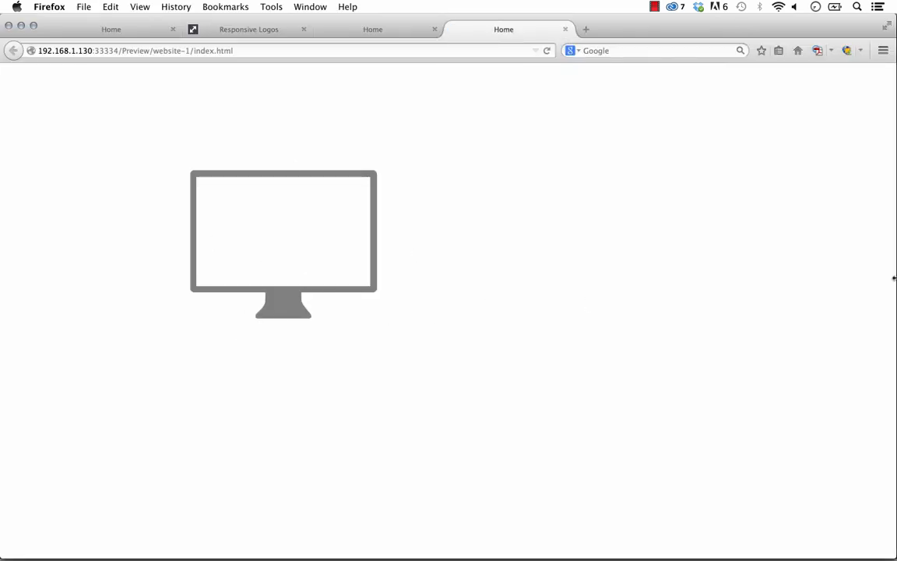
pyautogui.moveTo(894, 278); pyautogui.dragTo(725, 319)
pyautogui.click(740, 319)
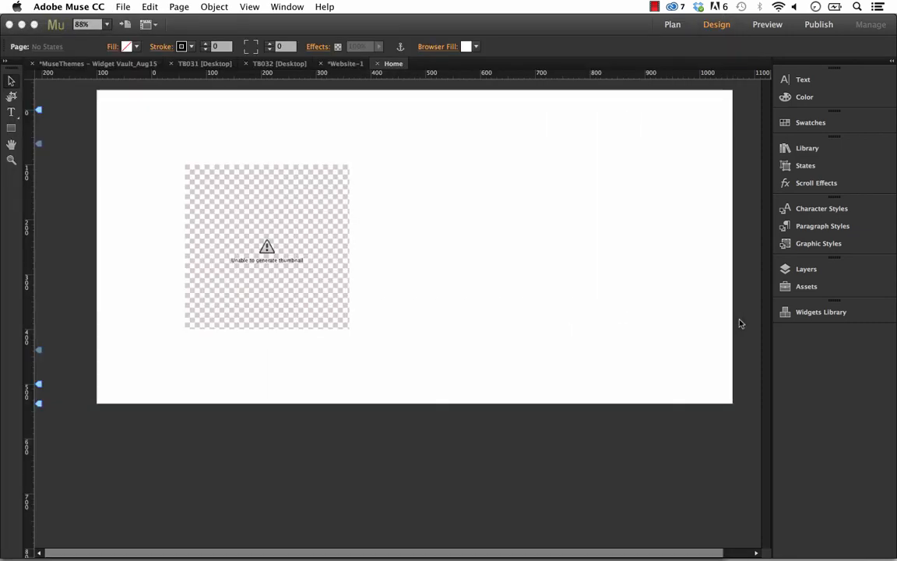
# Delete the unused files for upload from the site's assets and collapse the asset list.
pyautogui.click(343, 195)
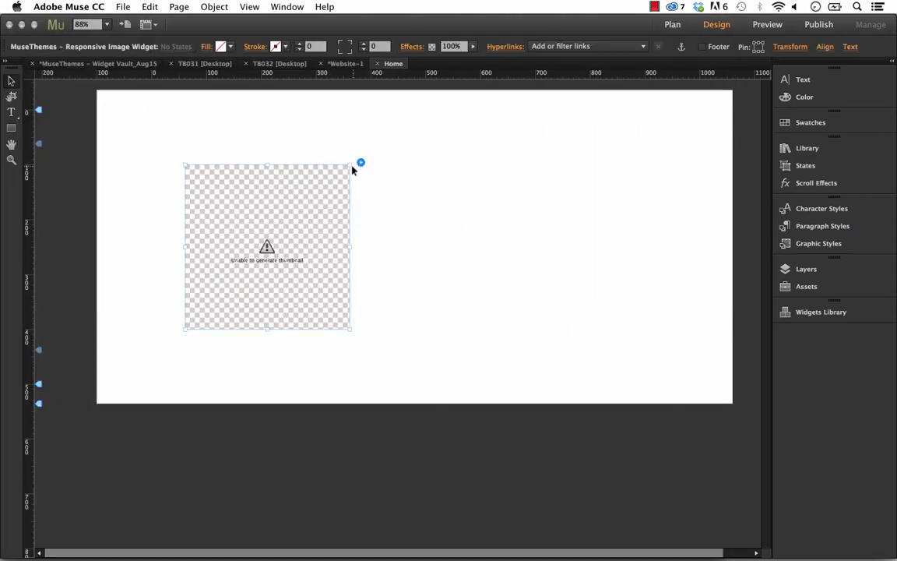
pyautogui.click(804, 287)
pyautogui.click(651, 270)
pyautogui.rightClick(651, 270)
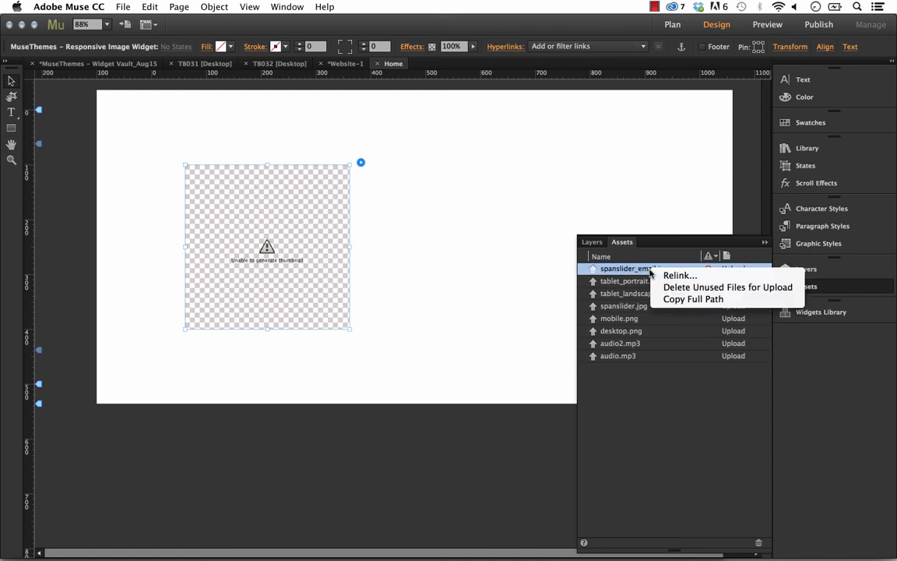
pyautogui.click(706, 288)
pyautogui.click(499, 184)
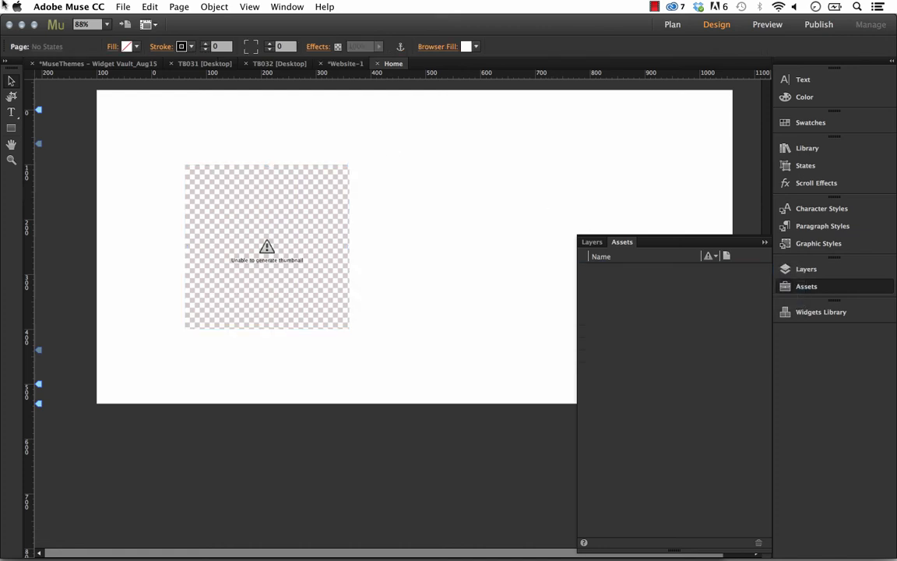
pyautogui.click(129, 6)
pyautogui.click(629, 266)
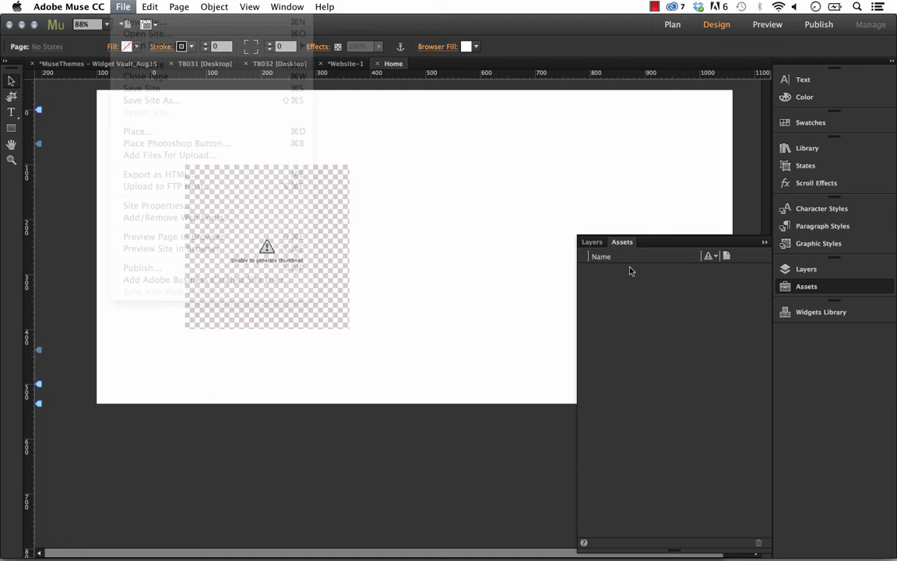
pyautogui.click(764, 242)
pyautogui.click(343, 219)
pyautogui.click(358, 224)
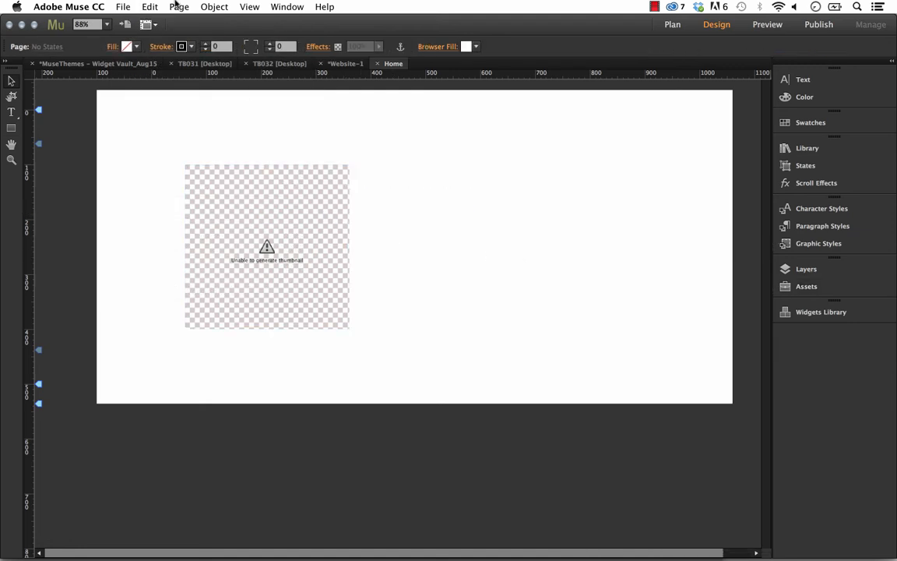
# Start adding files for upload and preview 1mt.png, 2mt.png, 3mt.png and 4mt.png in the Logos folder.
pyautogui.click(125, 6)
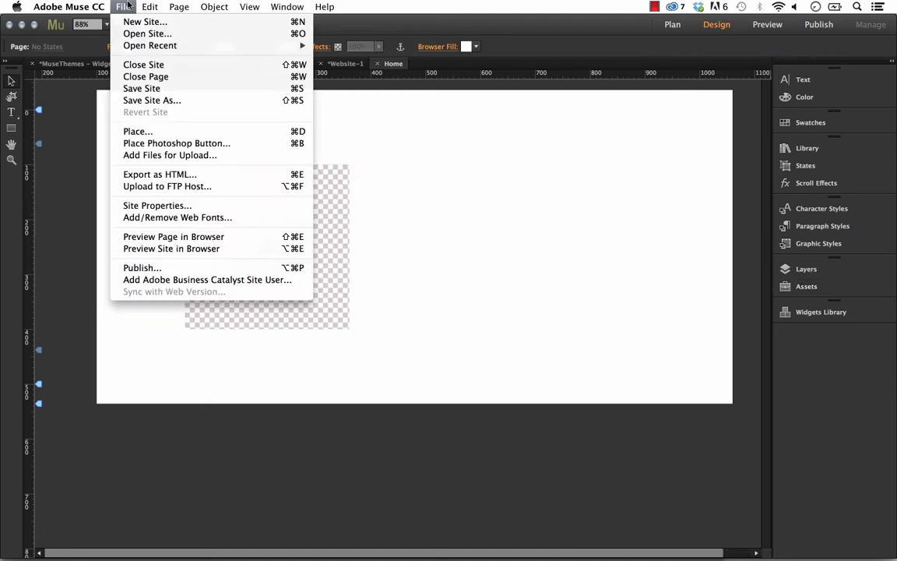
pyautogui.click(183, 156)
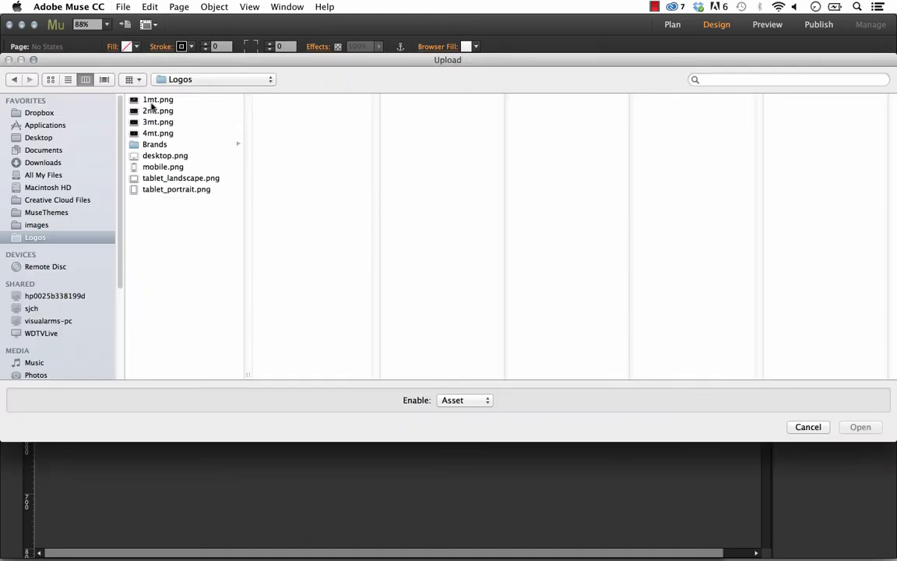
pyautogui.click(152, 103)
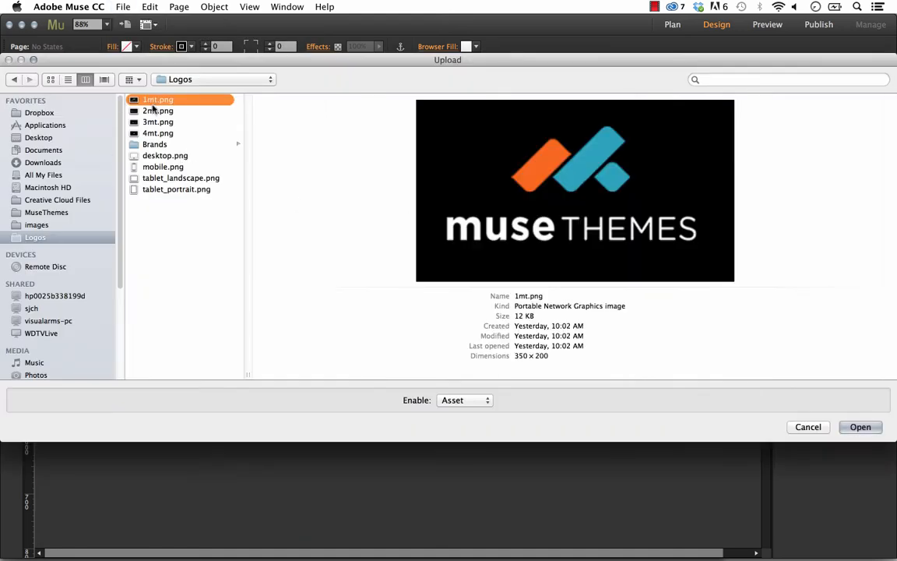
pyautogui.moveTo(161, 98); pyautogui.dragTo(225, 101)
pyautogui.press('space')
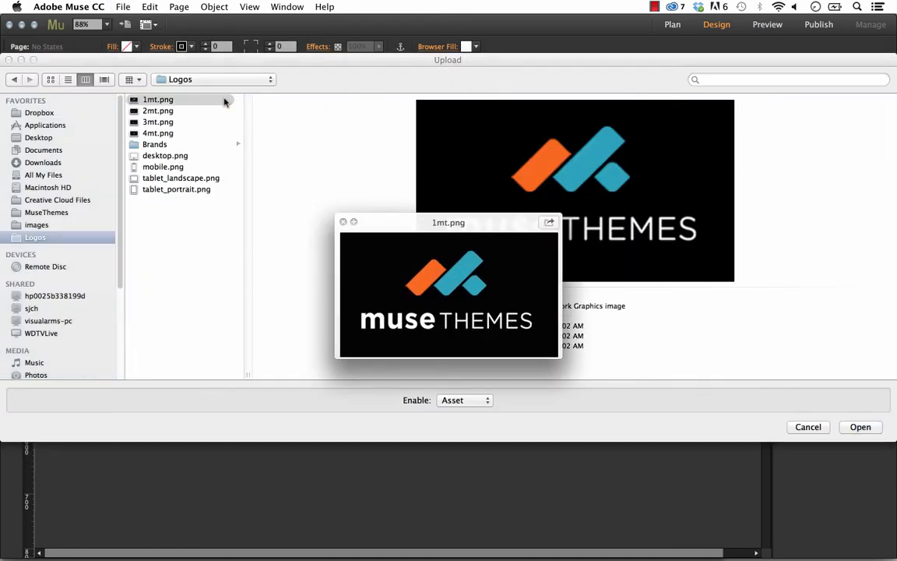
pyautogui.press('Down')
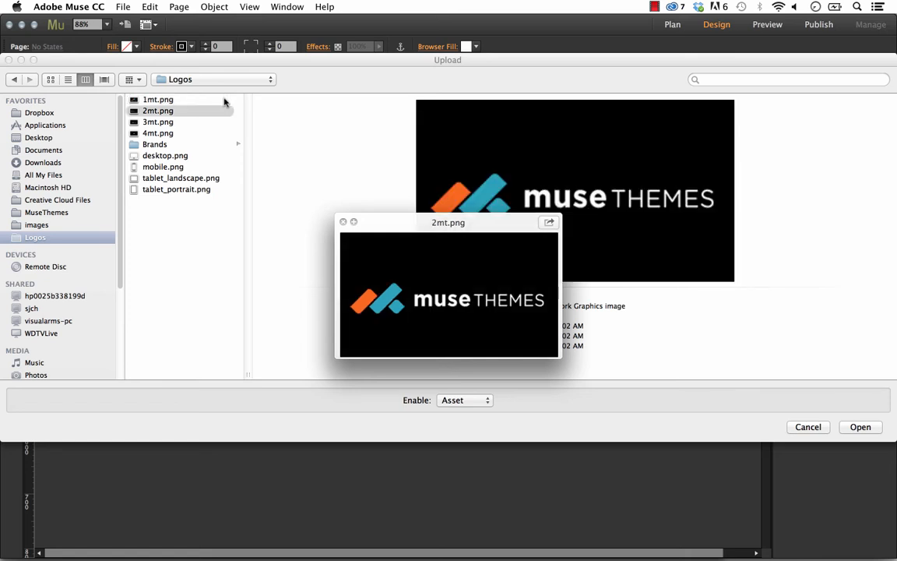
pyautogui.press('Down')
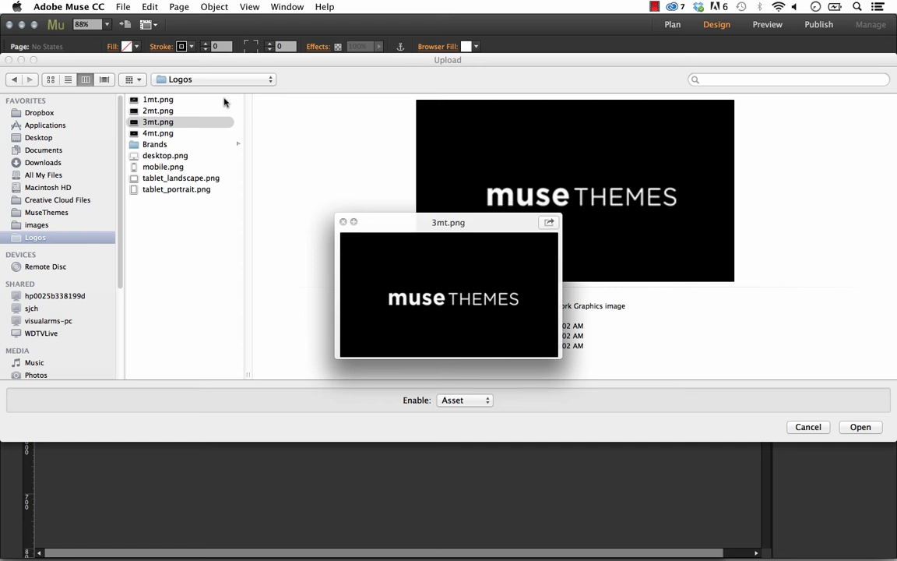
pyautogui.press('Down')
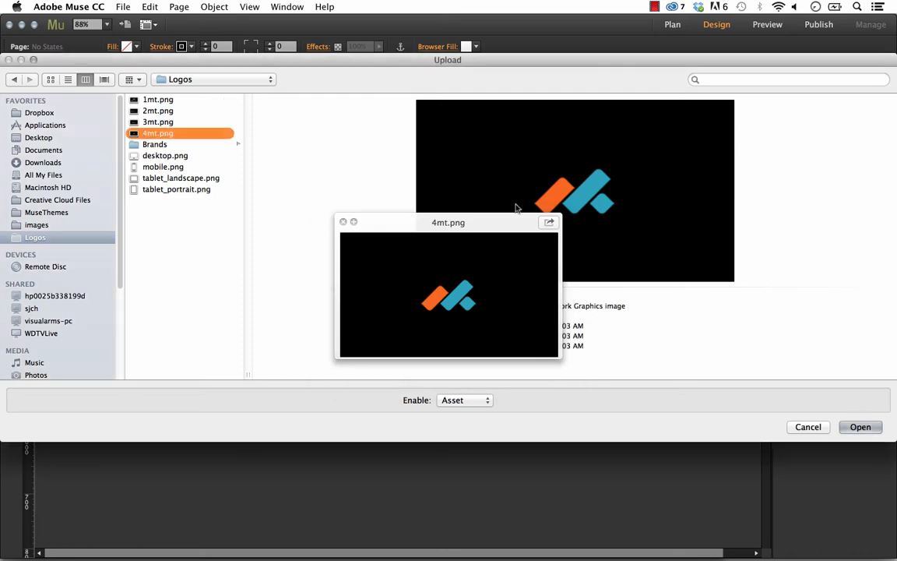
pyautogui.press('space')
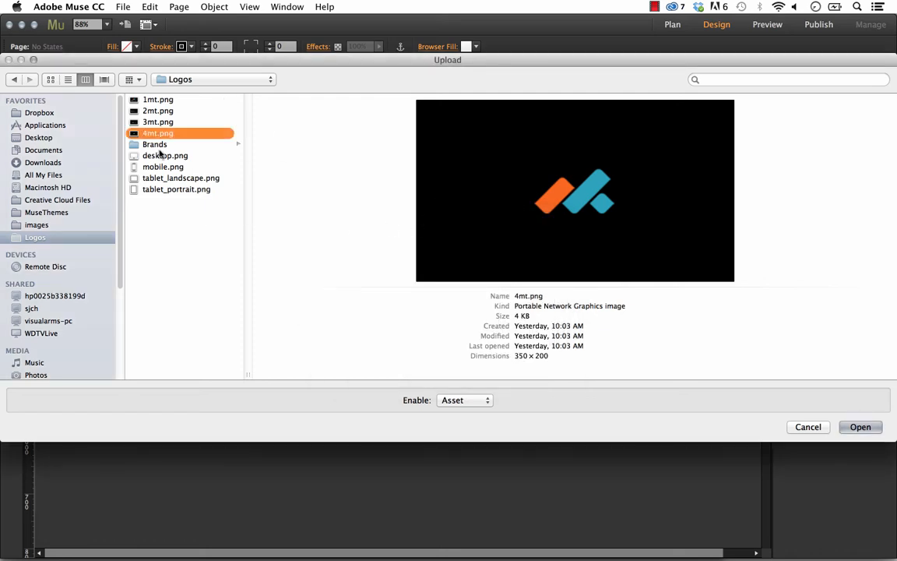
# Recheck the four logo variants and add 1mt.png, 2mt.png, 3mt.png and 4mt.png as upload files.
pyautogui.click(154, 101)
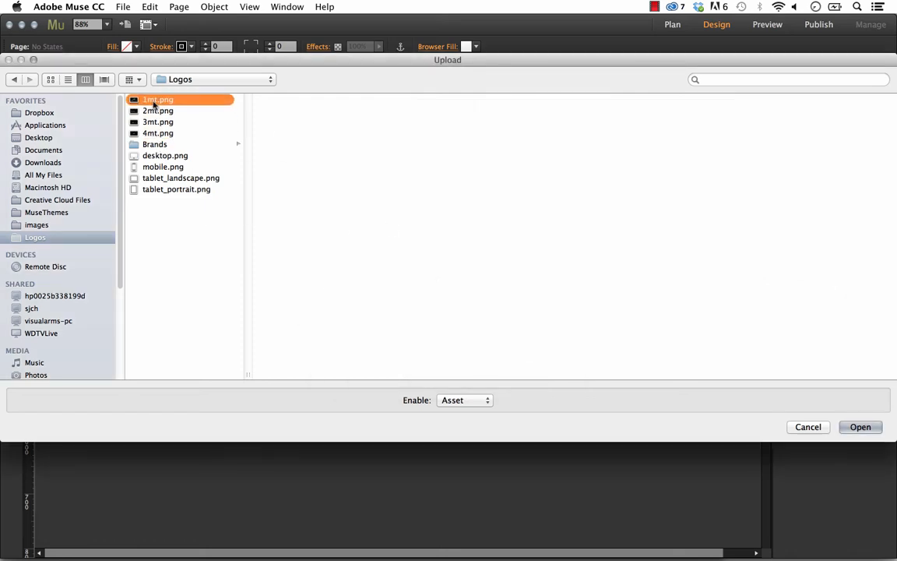
pyautogui.press('space')
pyautogui.press('Down')
pyautogui.press('Down')
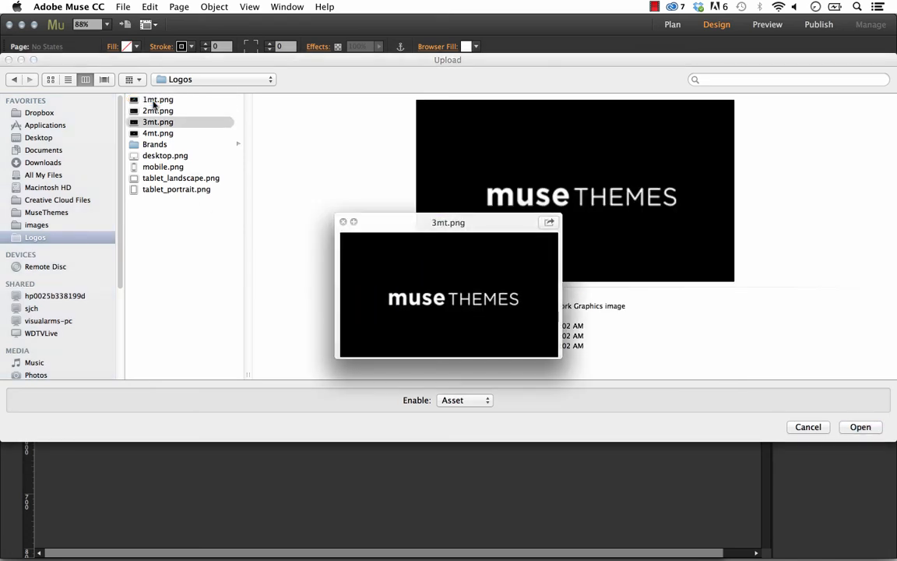
pyautogui.press('Down')
pyautogui.press('Up')
pyautogui.press('Up')
pyautogui.press('Up')
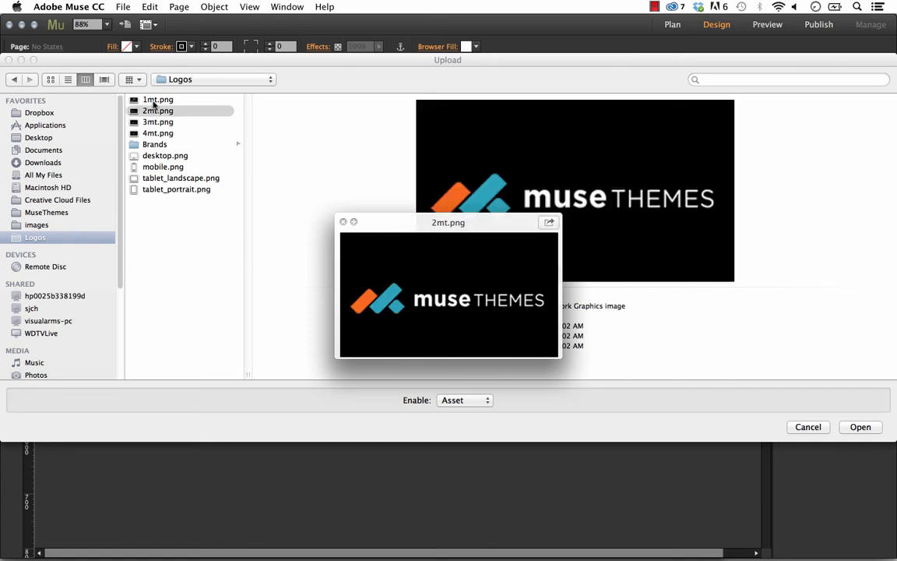
pyautogui.press('space')
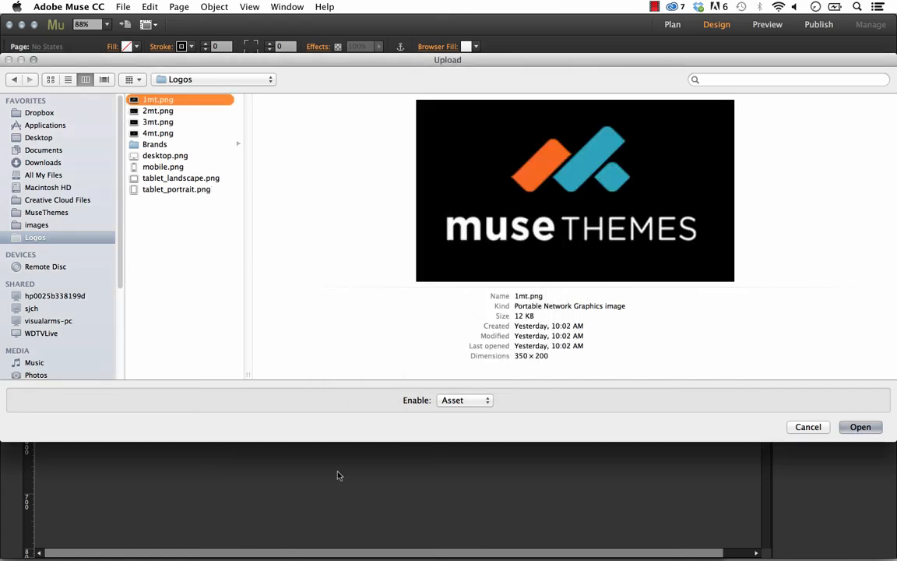
pyautogui.keyDown('shift'); pyautogui.click(161, 133); pyautogui.keyUp('shift')
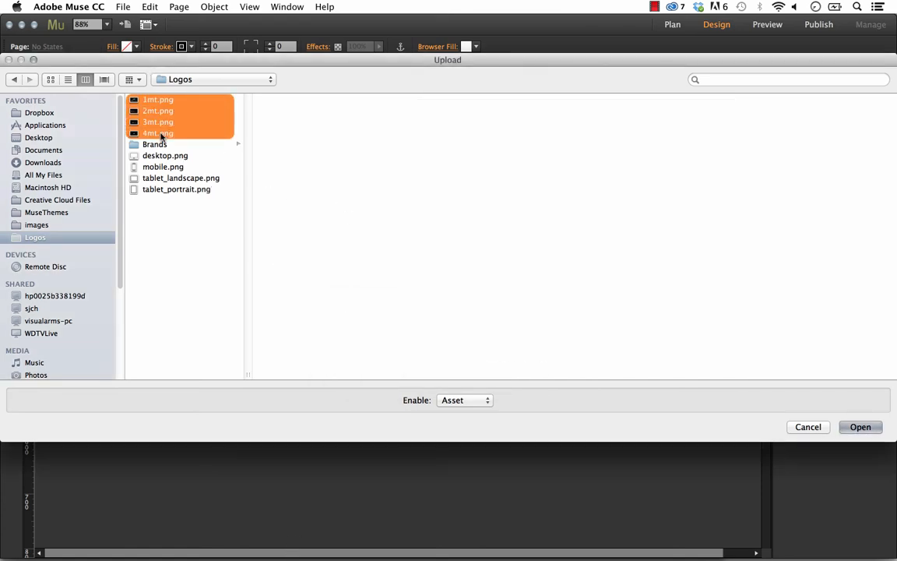
pyautogui.click(859, 427)
# Set the responsive image widget's default image filename to 1mt.png and its landscape image filename to 2mt.png.
pyautogui.click(360, 163)
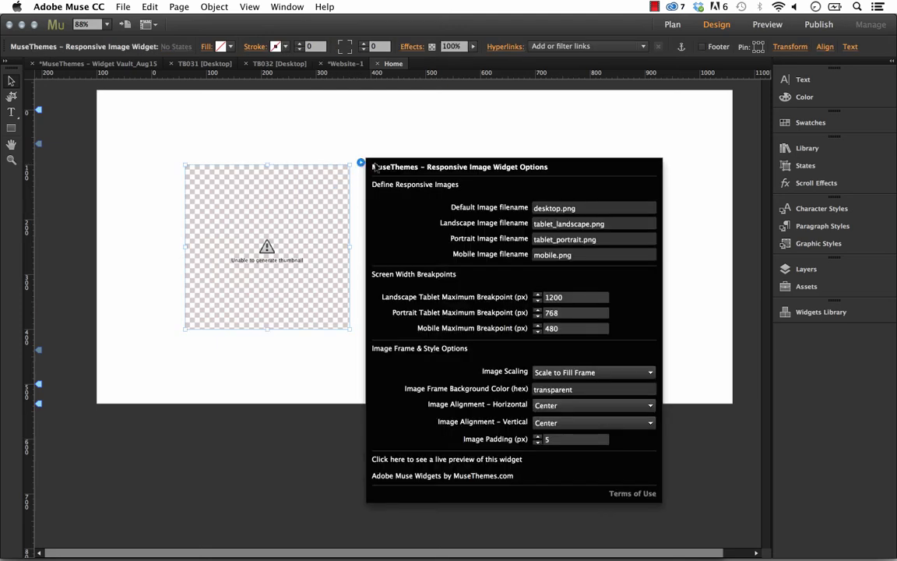
pyautogui.click(575, 208)
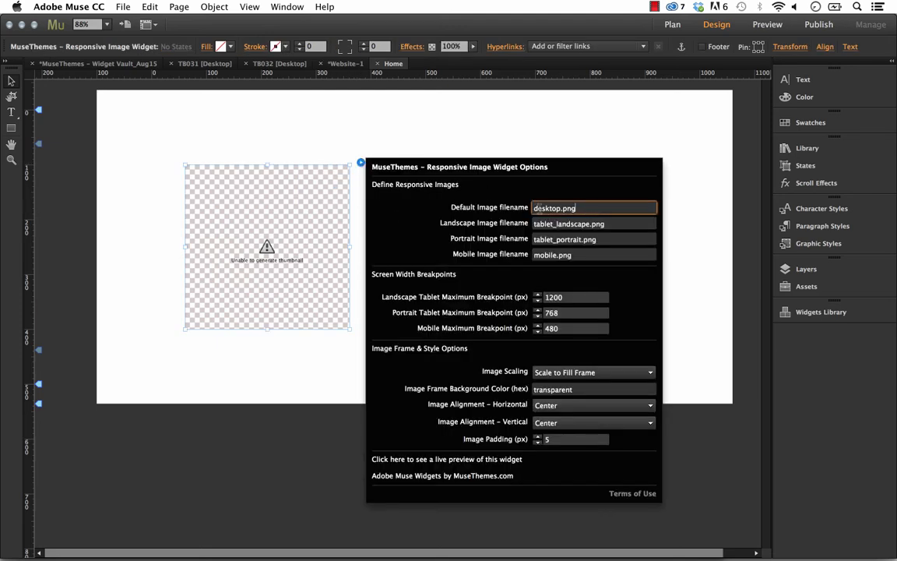
pyautogui.doubleClick(536, 208)
pyautogui.write('im')
pyautogui.write('t.png')
pyautogui.press('Tab')
pyautogui.write('2m')
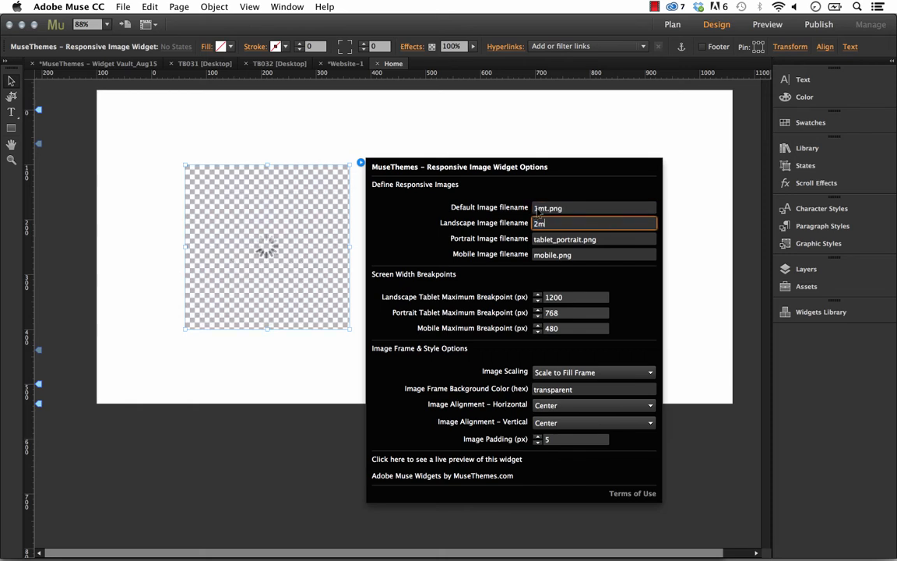
pyautogui.write('t.png')
# Set the responsive image widget's portrait image filename to 3mt.png and its mobile image filename to 4mt.png.
pyautogui.press('Tab')
pyautogui.write('3')
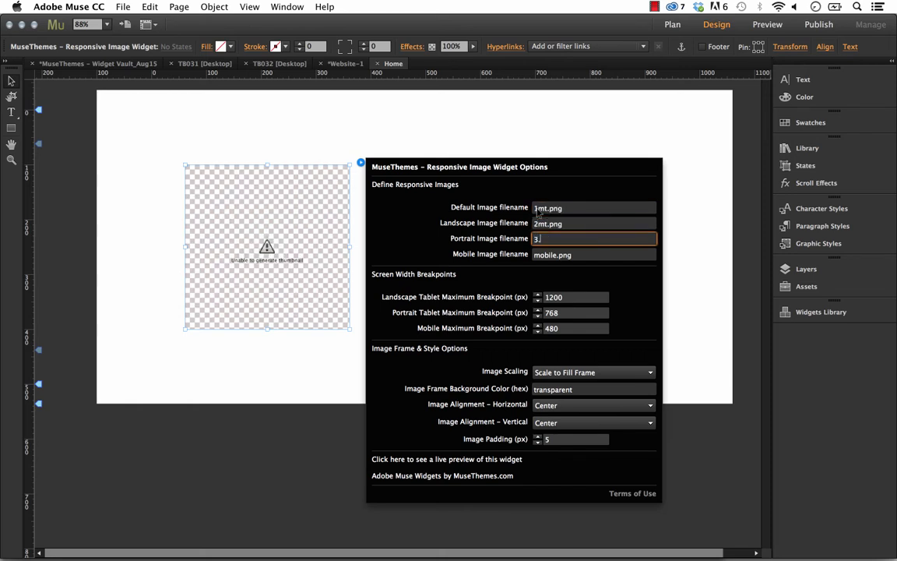
pyautogui.press('Tab')
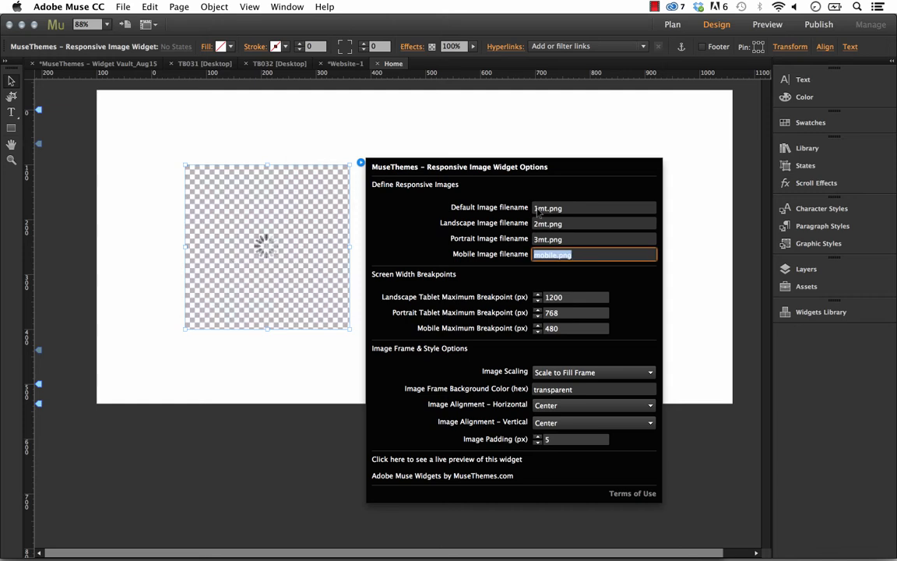
pyautogui.write('4mt.pn')
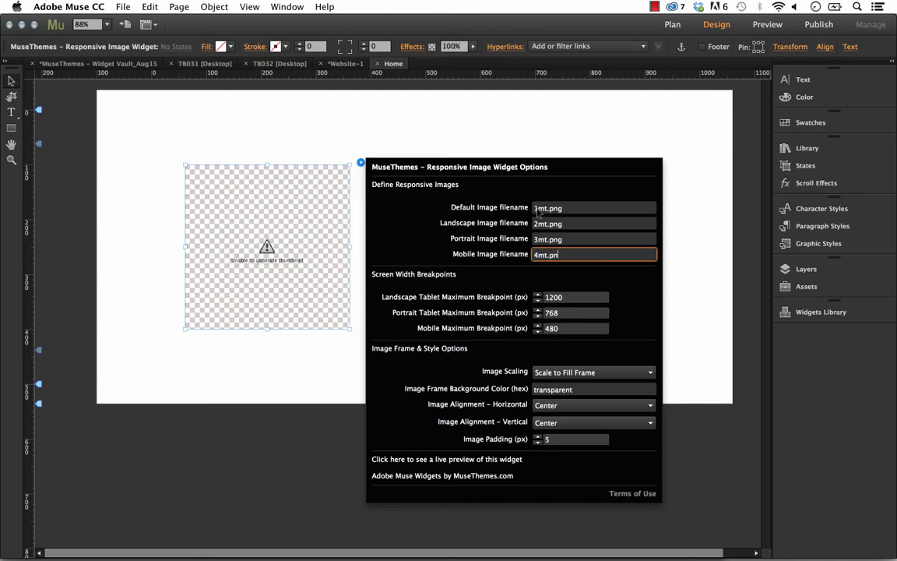
pyautogui.write('g')
pyautogui.press('Return')
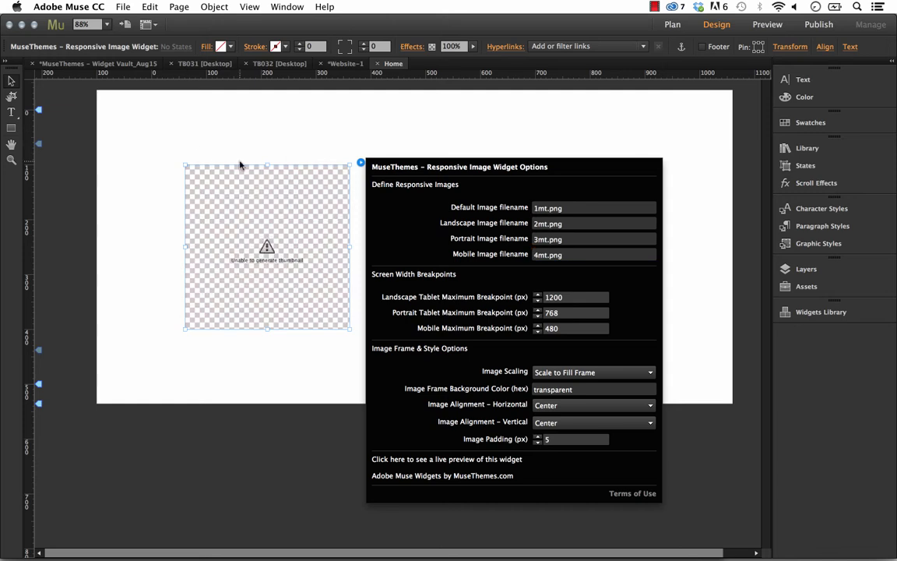
# Preview the page in the browser, narrow the browser window to check the logo image, and return to Adobe Muse.
pyautogui.click(212, 130)
pyautogui.click(123, 7)
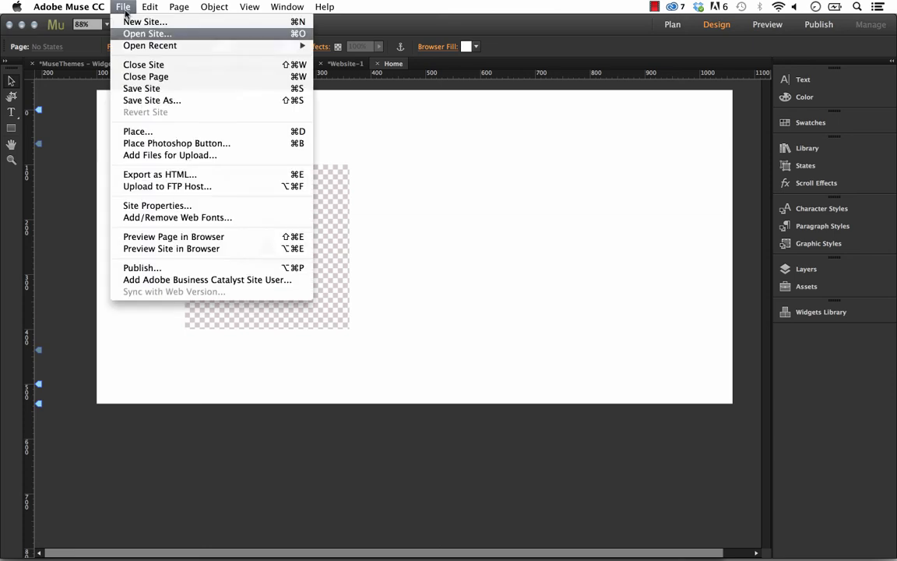
pyautogui.click(232, 234)
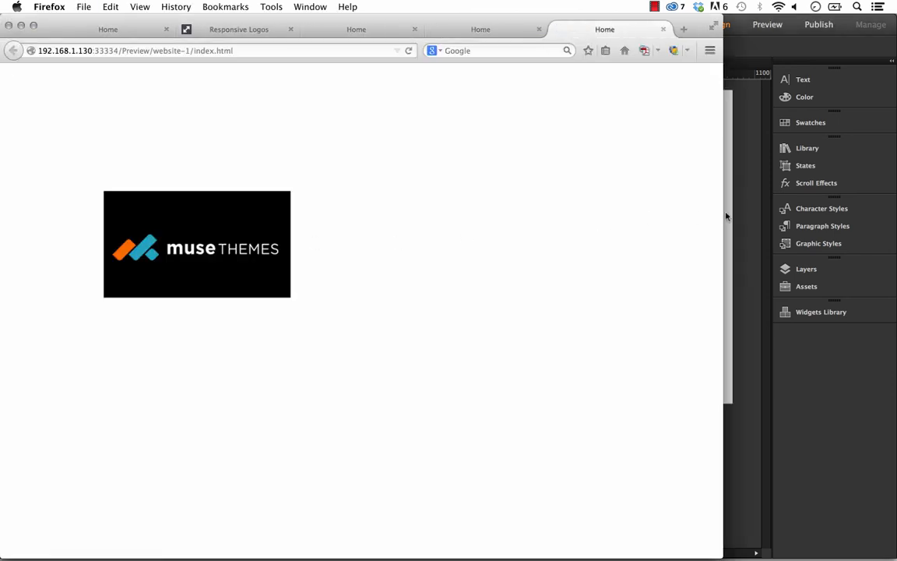
pyautogui.moveTo(722, 213); pyautogui.dragTo(660, 234)
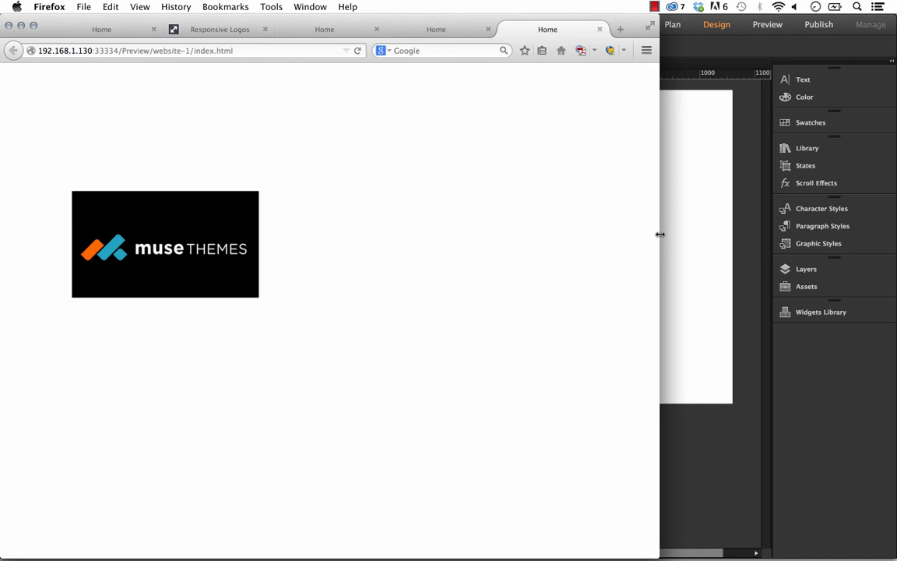
pyautogui.click(732, 225)
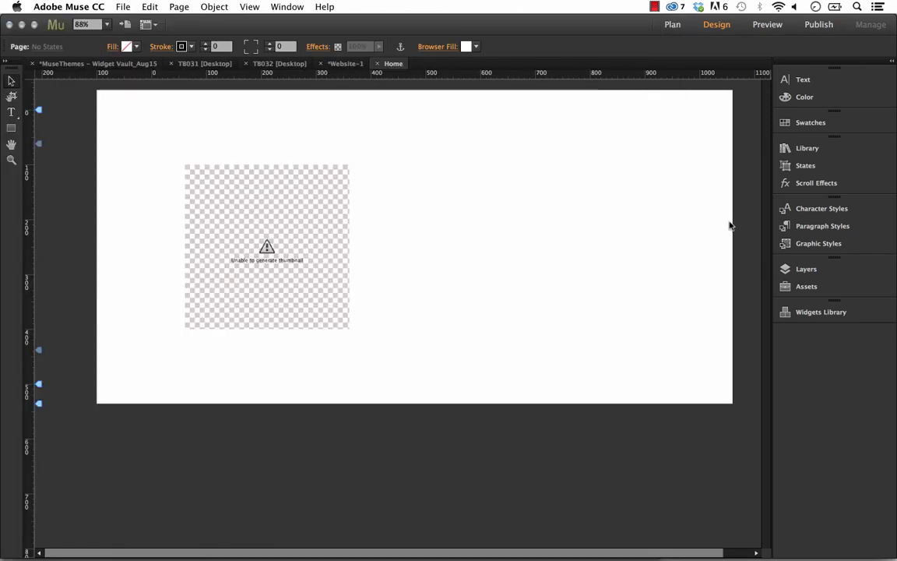
# Set the responsive image widget's image frame background color to #000000.
pyautogui.click(314, 208)
pyautogui.click(360, 162)
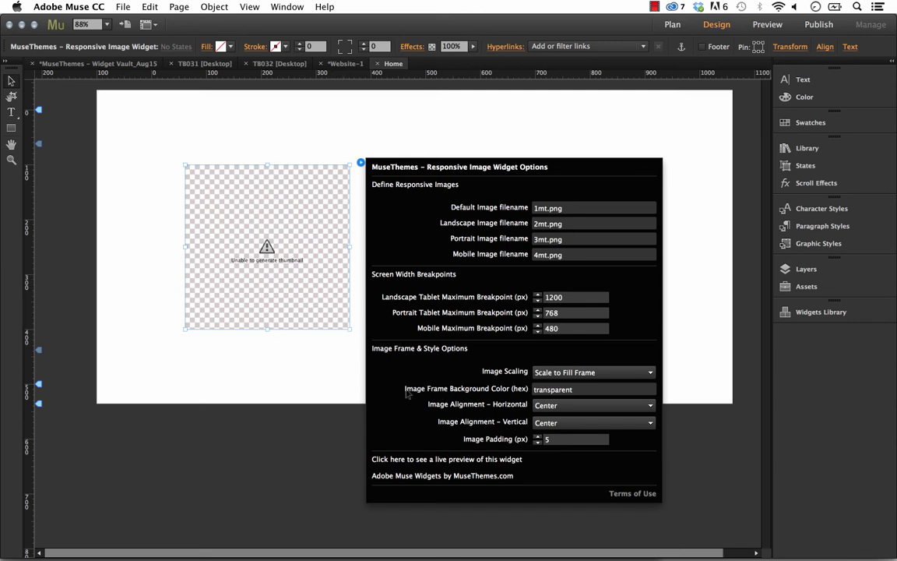
pyautogui.click(592, 392)
pyautogui.write('#000000')
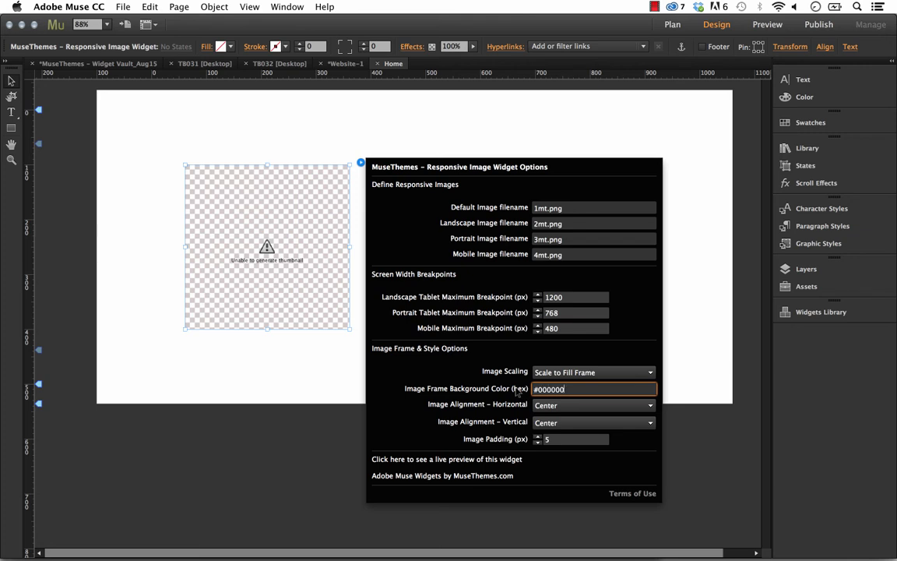
pyautogui.press('Return')
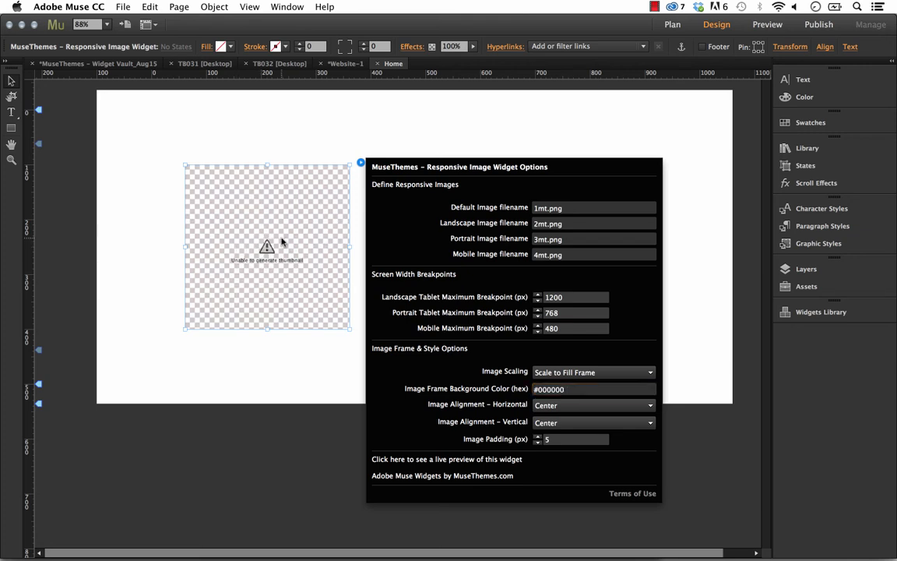
# Move the responsive image widget to the page's left edge and stretch it across the full page width.
pyautogui.click(306, 242)
pyautogui.moveTo(306, 242); pyautogui.dragTo(222, 230)
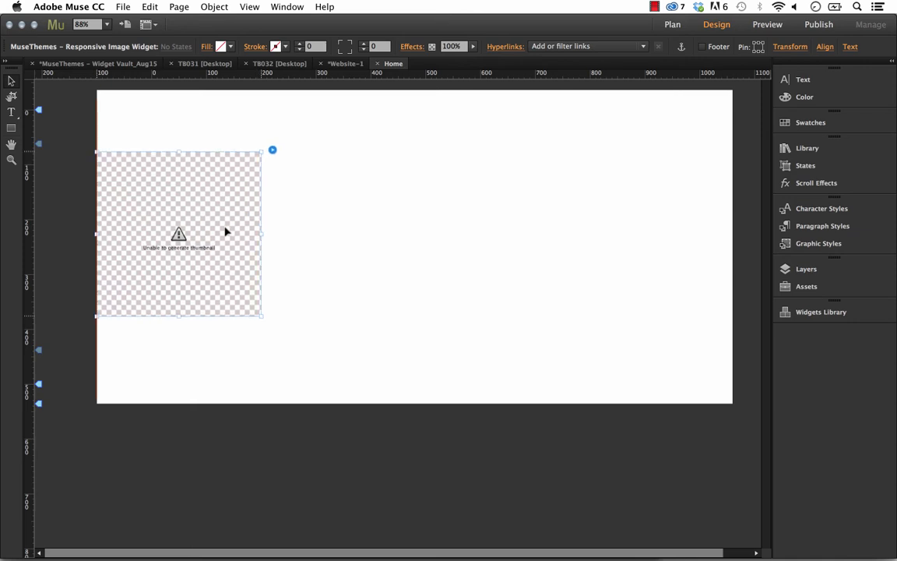
pyautogui.click(802, 48)
pyautogui.click(841, 104)
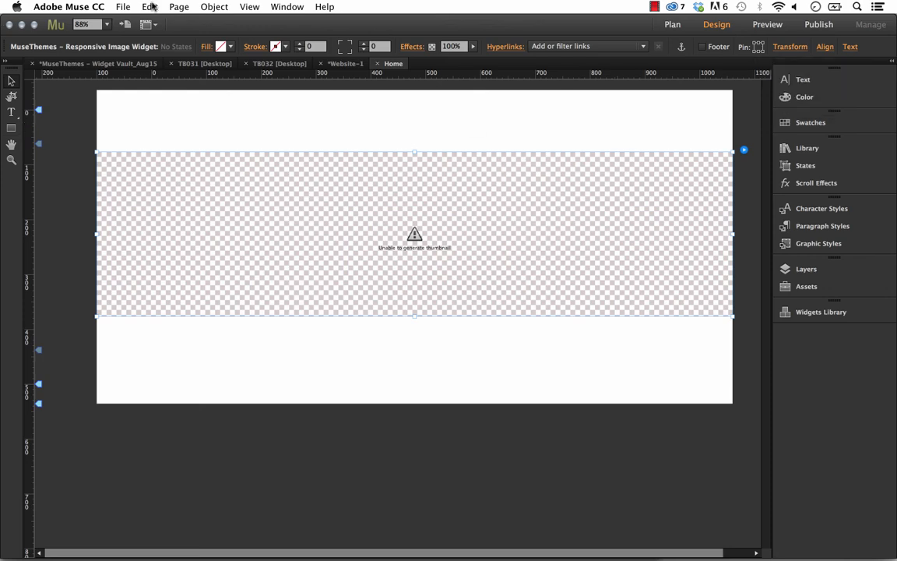
# Preview the full-width logo banner in the browser, check it at wider and narrower window widths, and return to Adobe Muse.
pyautogui.click(114, 7)
pyautogui.click(169, 292)
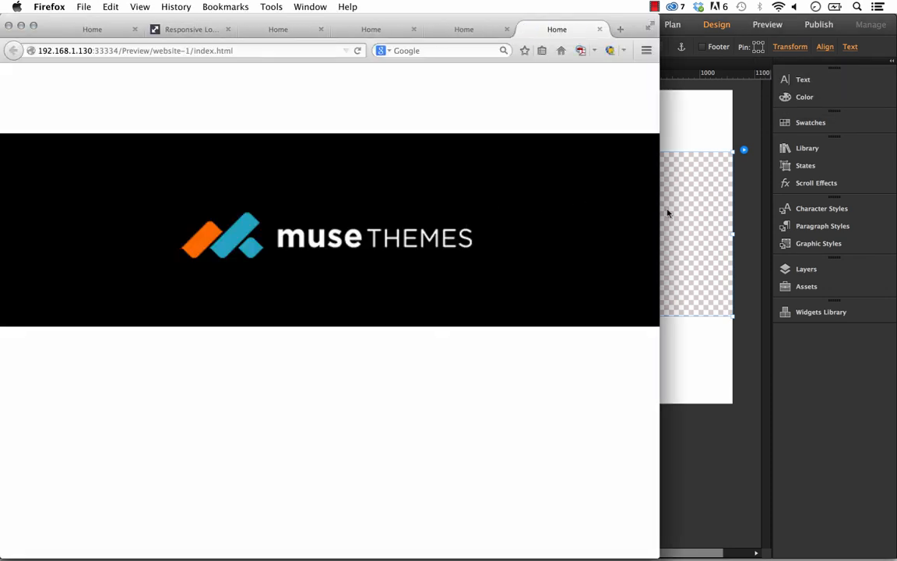
pyautogui.moveTo(659, 223); pyautogui.dragTo(692, 240)
pyautogui.moveTo(860, 241); pyautogui.dragTo(495, 257)
pyautogui.click(581, 154)
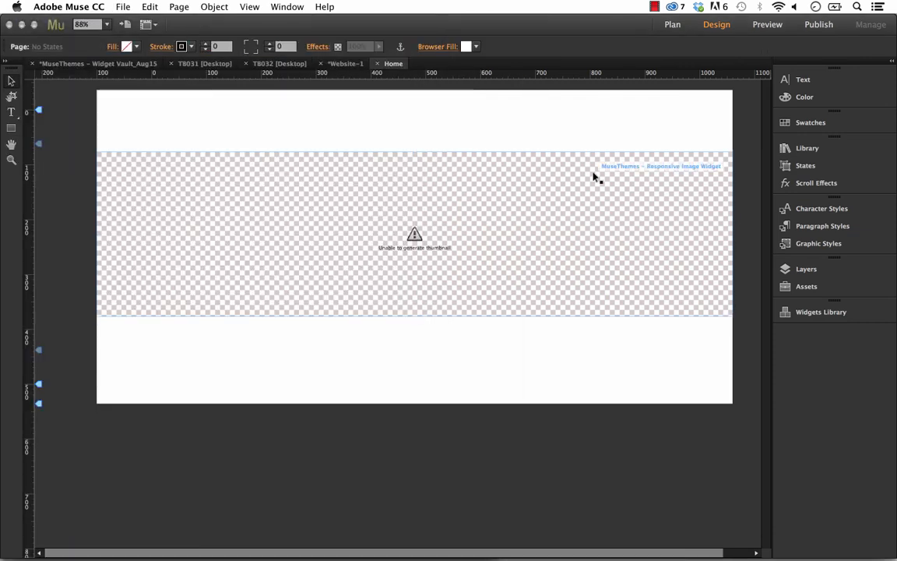
# Set the responsive image widget's image scaling to Maintain Original Size and close its options.
pyautogui.click(743, 149)
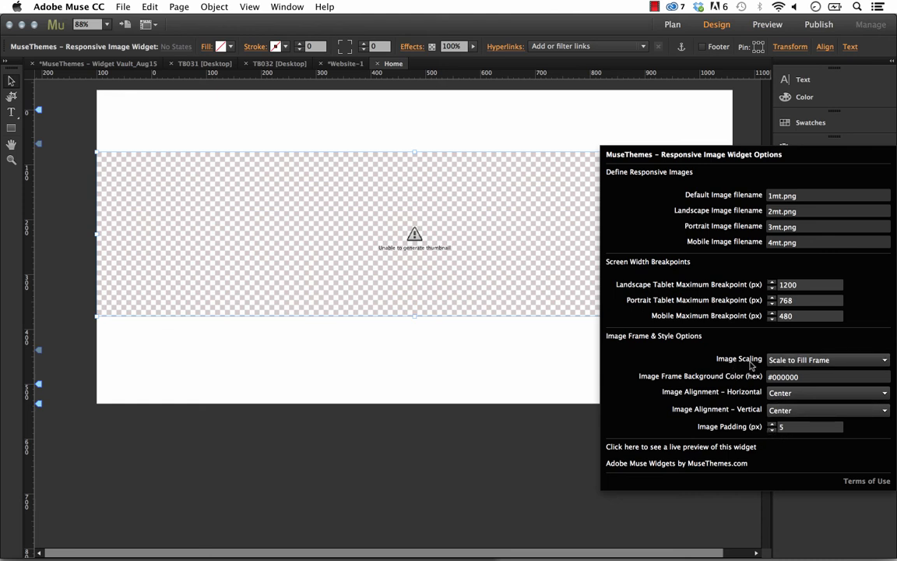
pyautogui.click(802, 359)
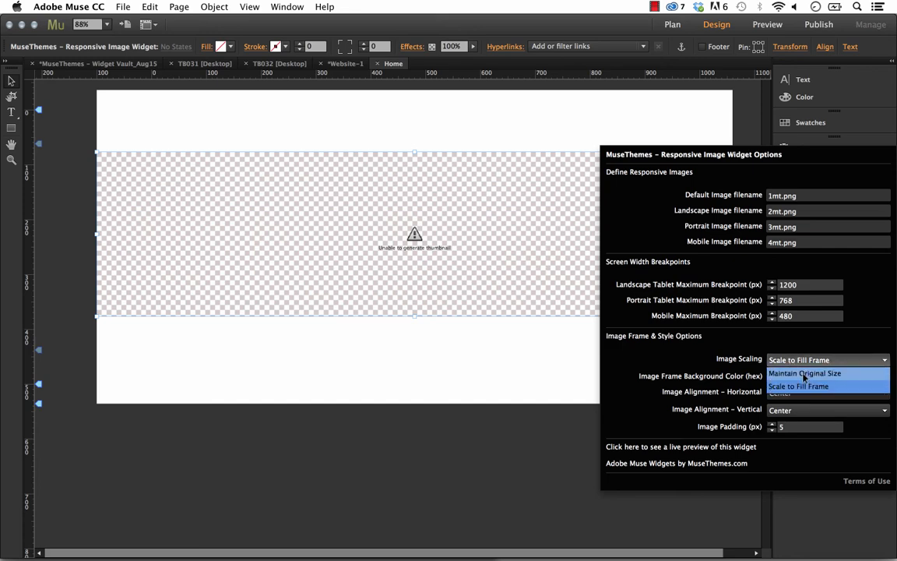
pyautogui.click(805, 374)
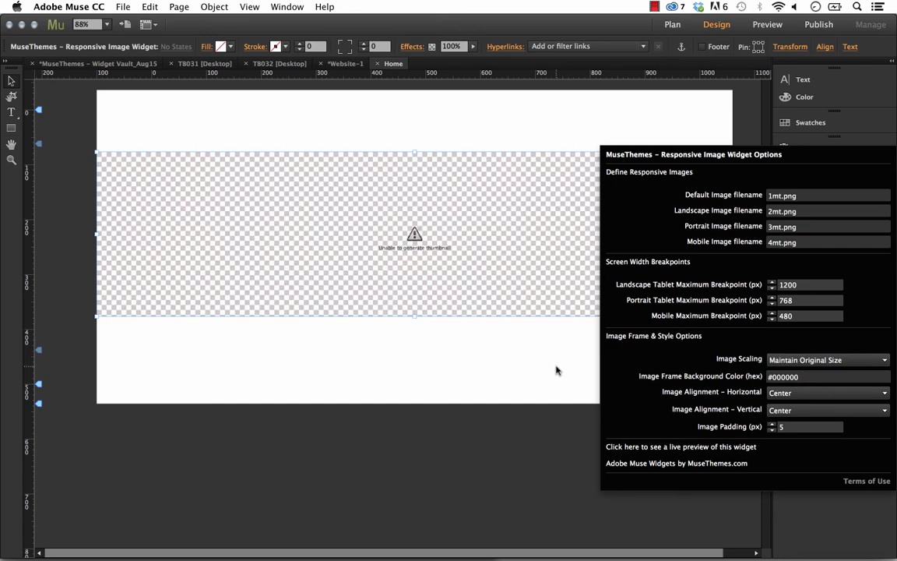
pyautogui.click(559, 367)
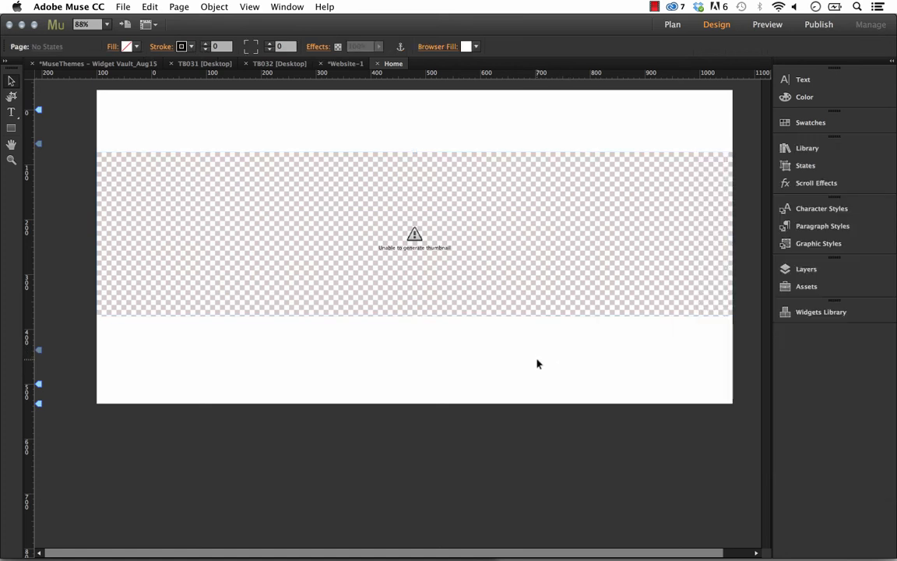
pyautogui.click(437, 266)
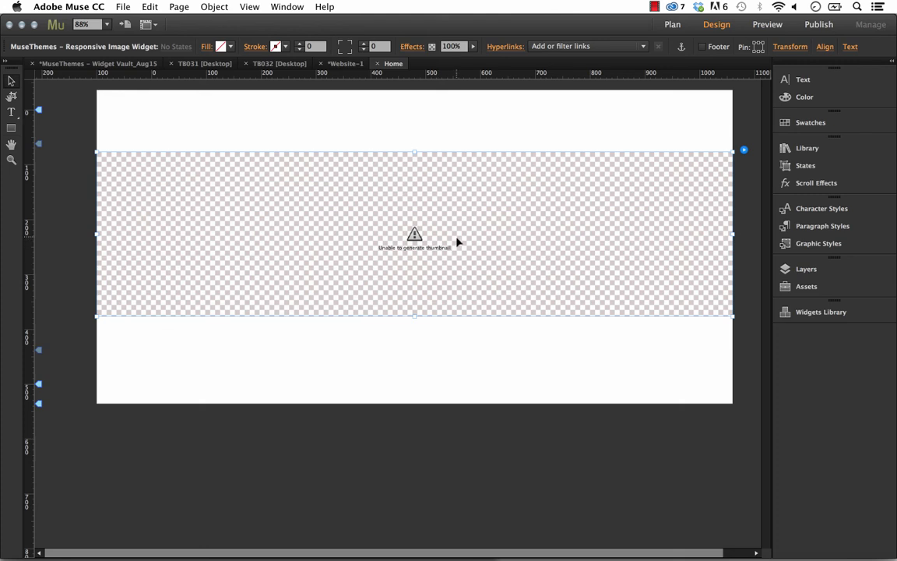
pyautogui.click(299, 118)
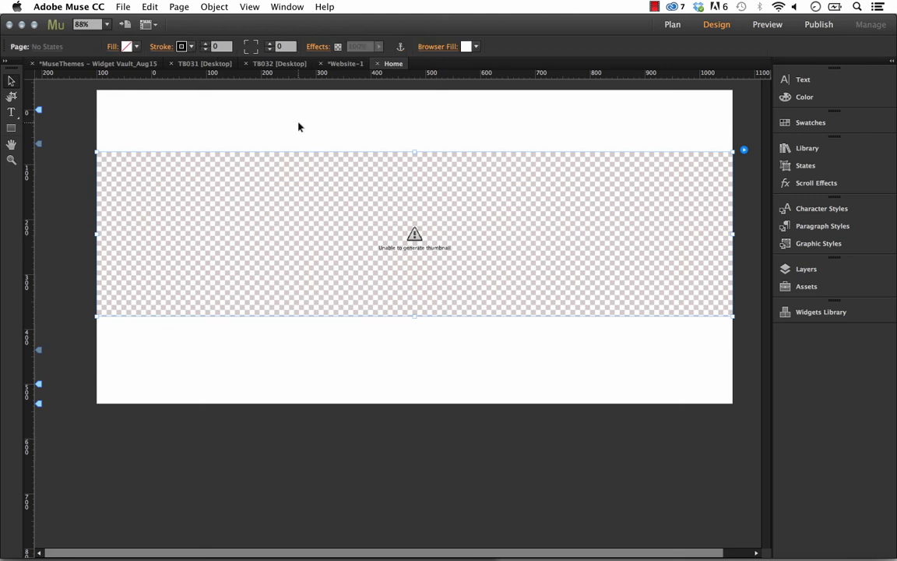
pyautogui.click(348, 196)
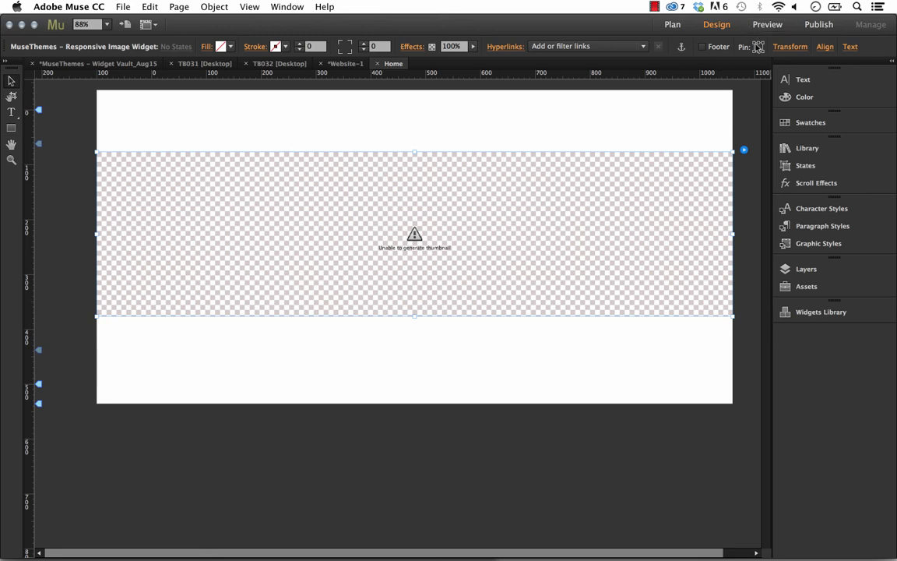
pyautogui.click(631, 122)
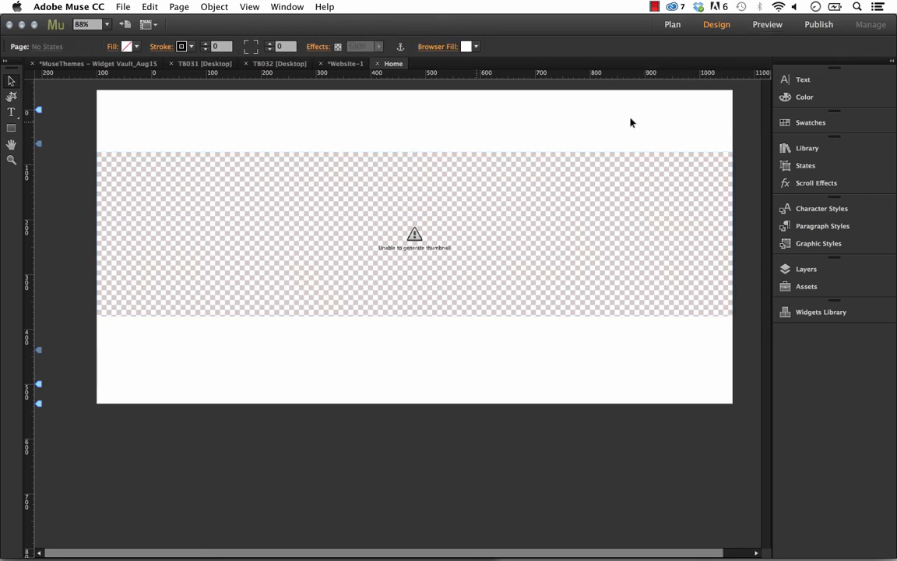
# Preview the page in the browser and examine the logo variants and horizontal scrolling at tablet and mobile window widths.
pyautogui.click(124, 7)
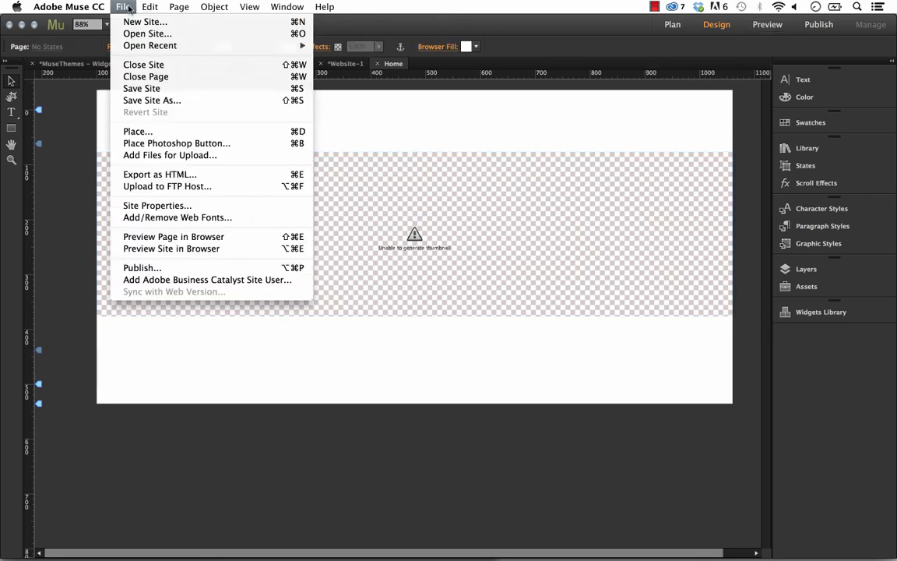
pyautogui.click(195, 237)
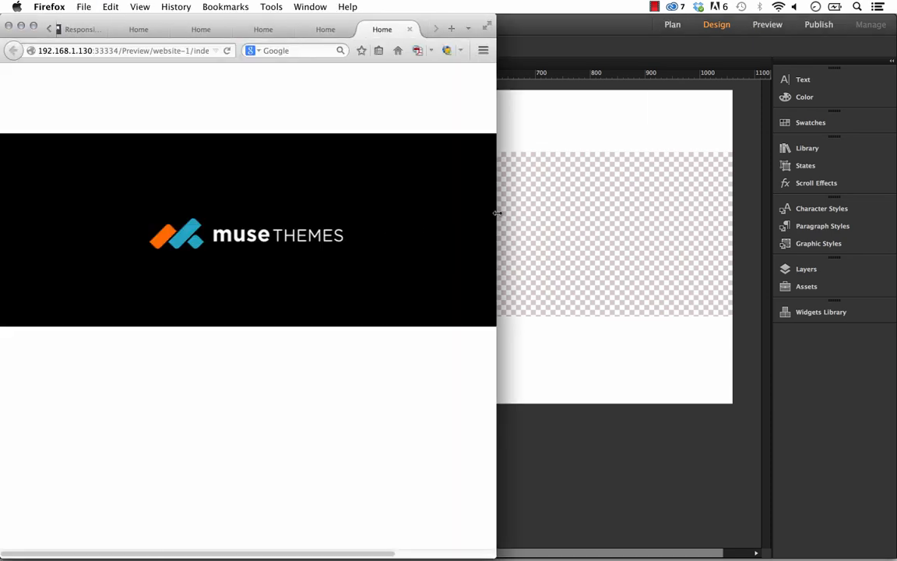
pyautogui.moveTo(497, 212); pyautogui.dragTo(208, 227)
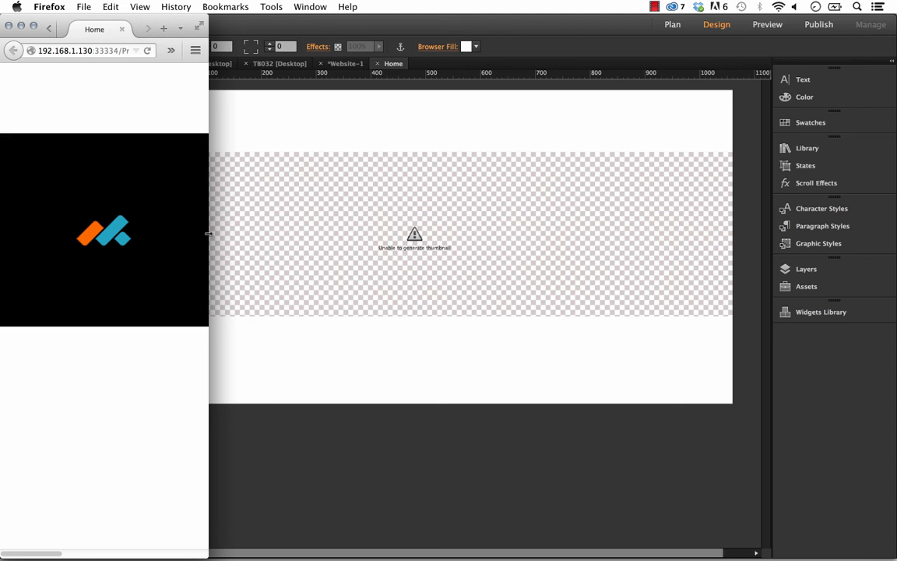
pyautogui.moveTo(209, 233); pyautogui.dragTo(325, 261)
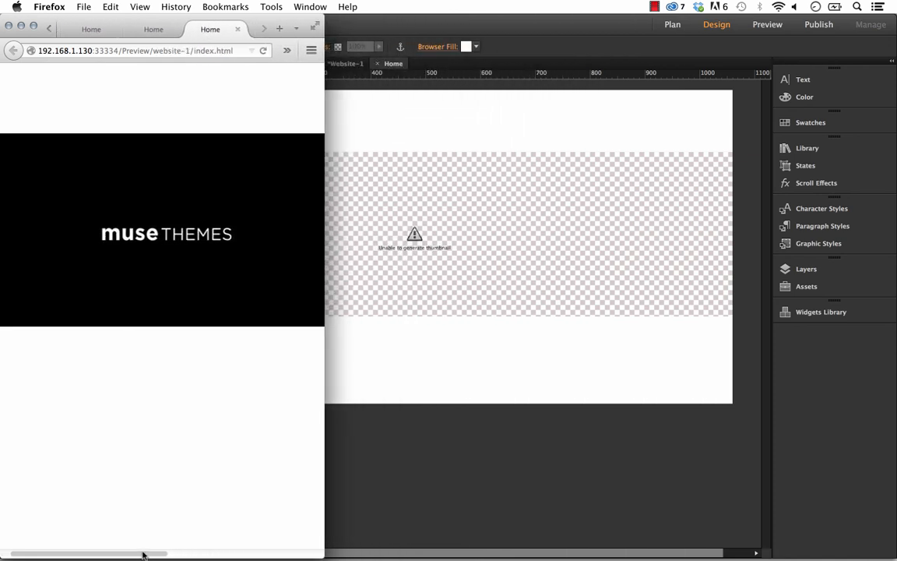
pyautogui.moveTo(143, 555)
pyautogui.mouseDown()
pyautogui.moveTo(285, 557)
pyautogui.moveTo(140, 555)
pyautogui.mouseUp()
pyautogui.moveTo(326, 404); pyautogui.dragTo(290, 415)
pyautogui.moveTo(101, 555); pyautogui.dragTo(122, 554)
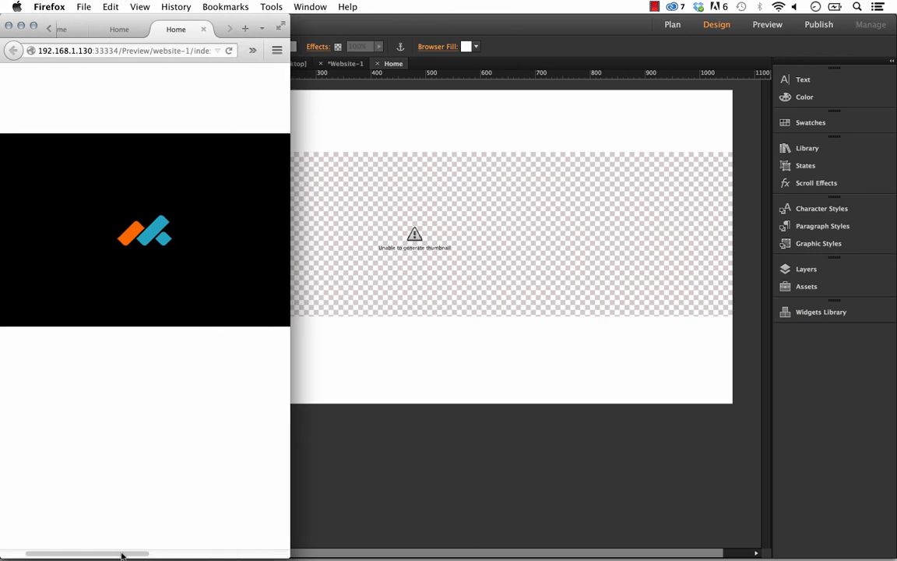